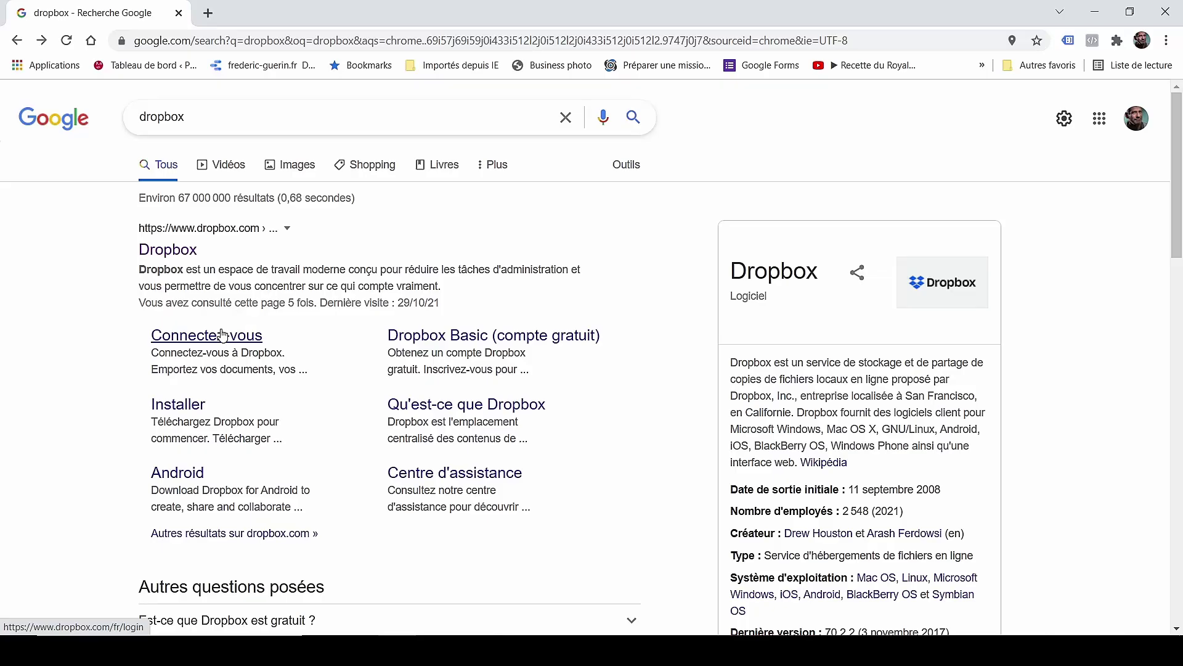
# Step: Open Dropbox from the search results and sign up for a new account, reaching the Plus trial page
pyautogui.click(177, 252)
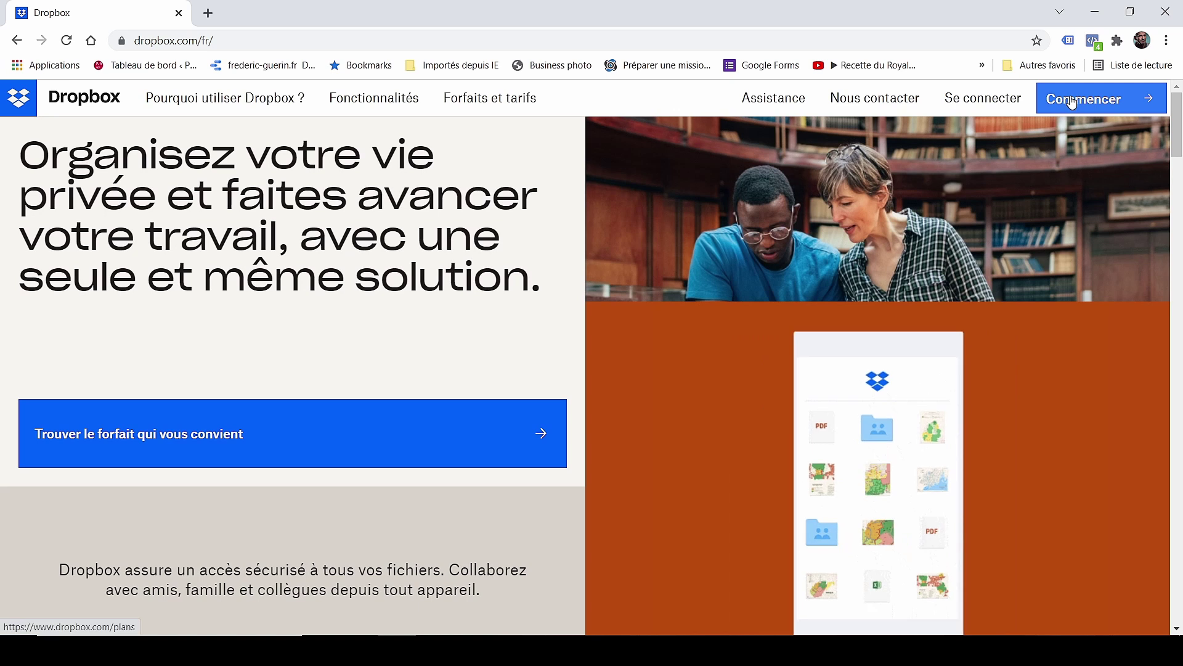
pyautogui.click(987, 102)
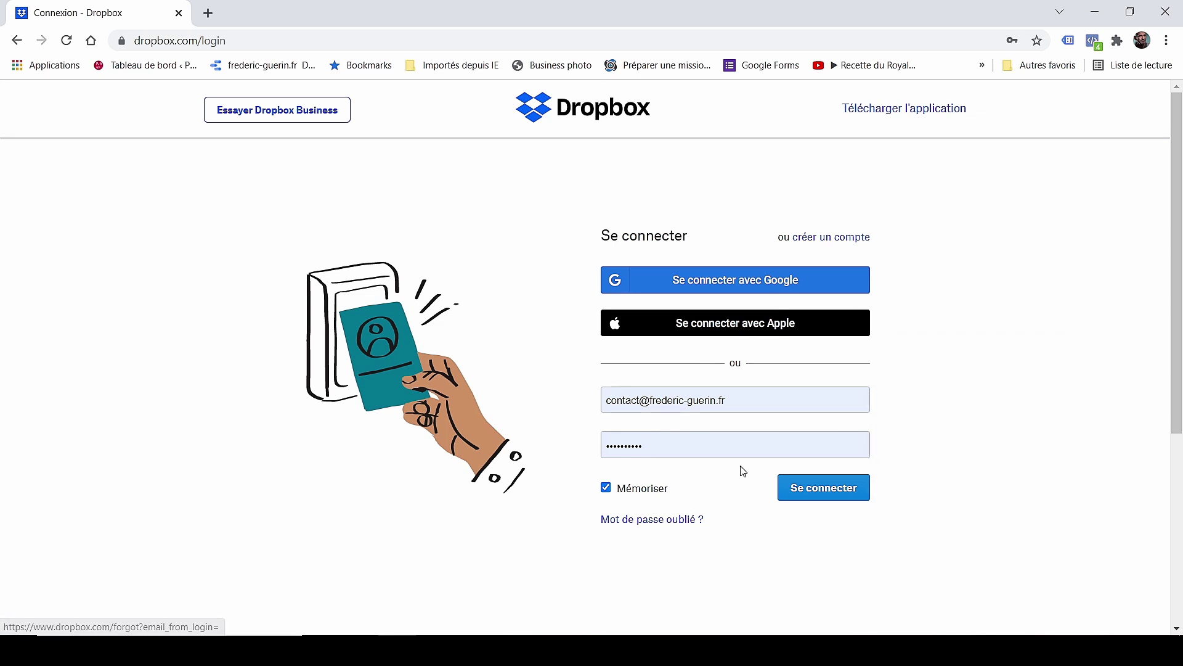
pyautogui.click(855, 242)
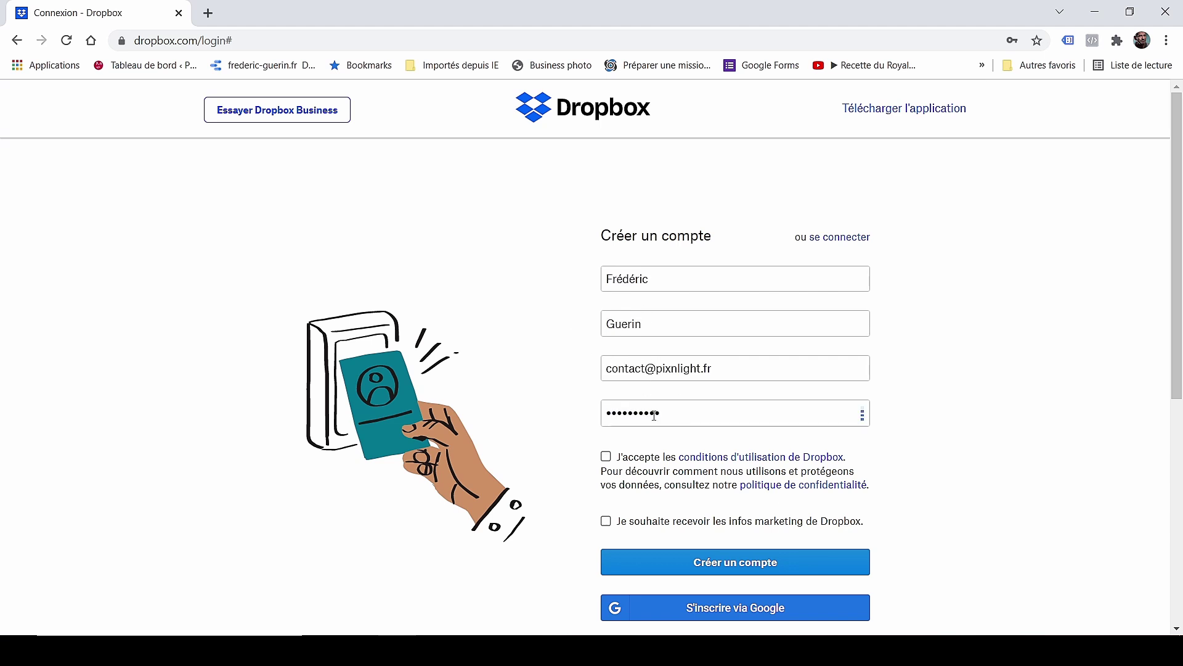
pyautogui.click(745, 567)
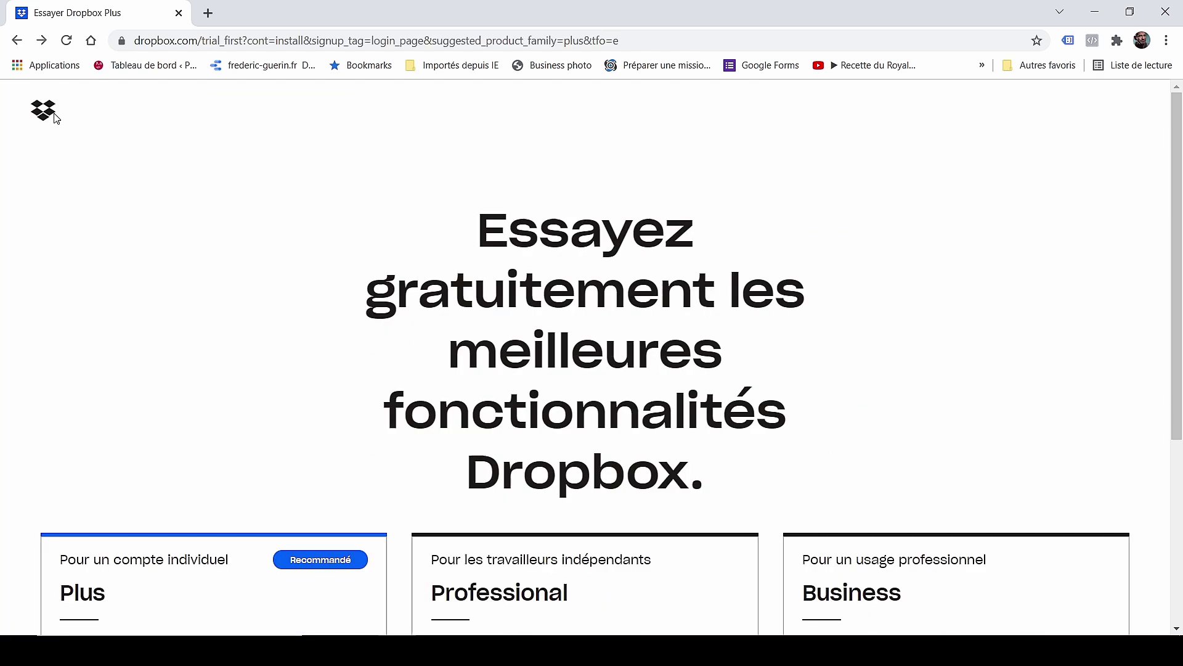
pyautogui.scroll(-7, 567, 265)
pyautogui.scroll(5, 567, 265)
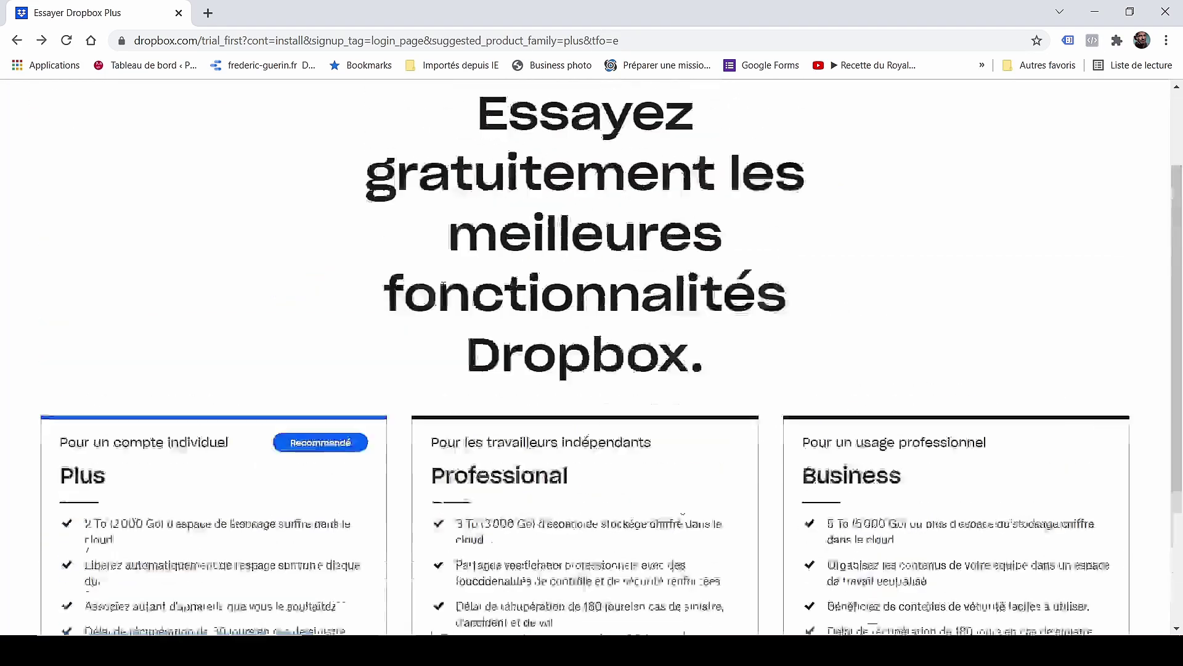
pyautogui.scroll(-3, 454, 264)
pyautogui.scroll(5, 454, 264)
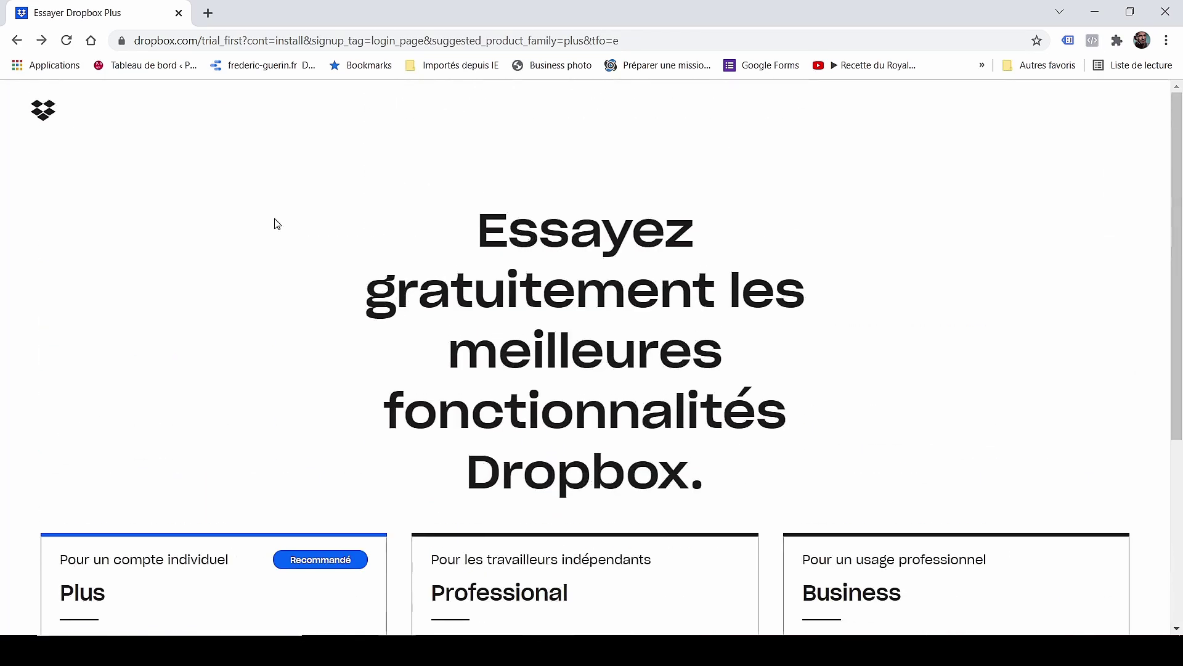
# Step: In a new tab, go to dropbox.com/home and check the signed-in account under the avatar
pyautogui.click(208, 14)
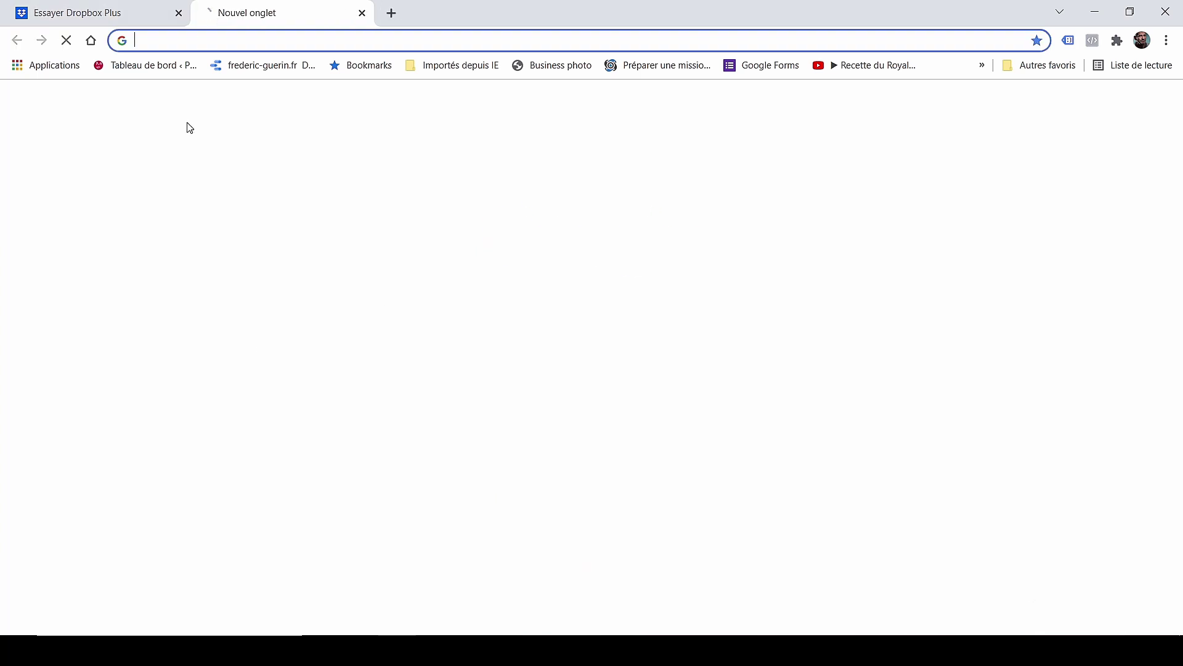
pyautogui.write('drop')
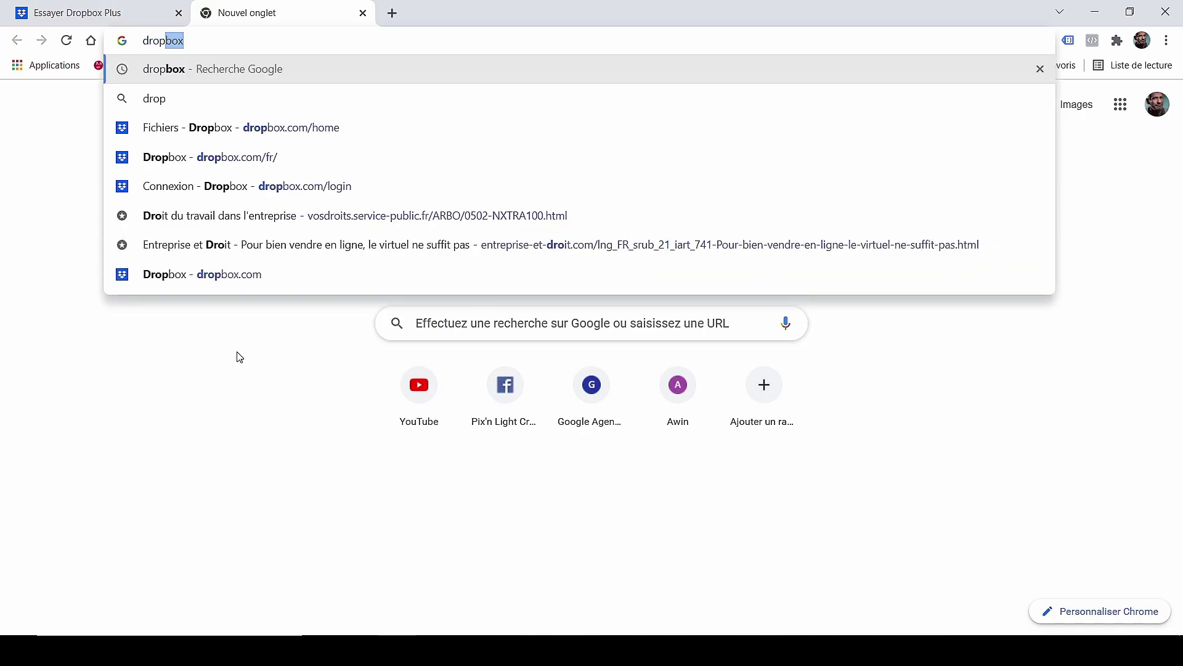
pyautogui.press('Return')
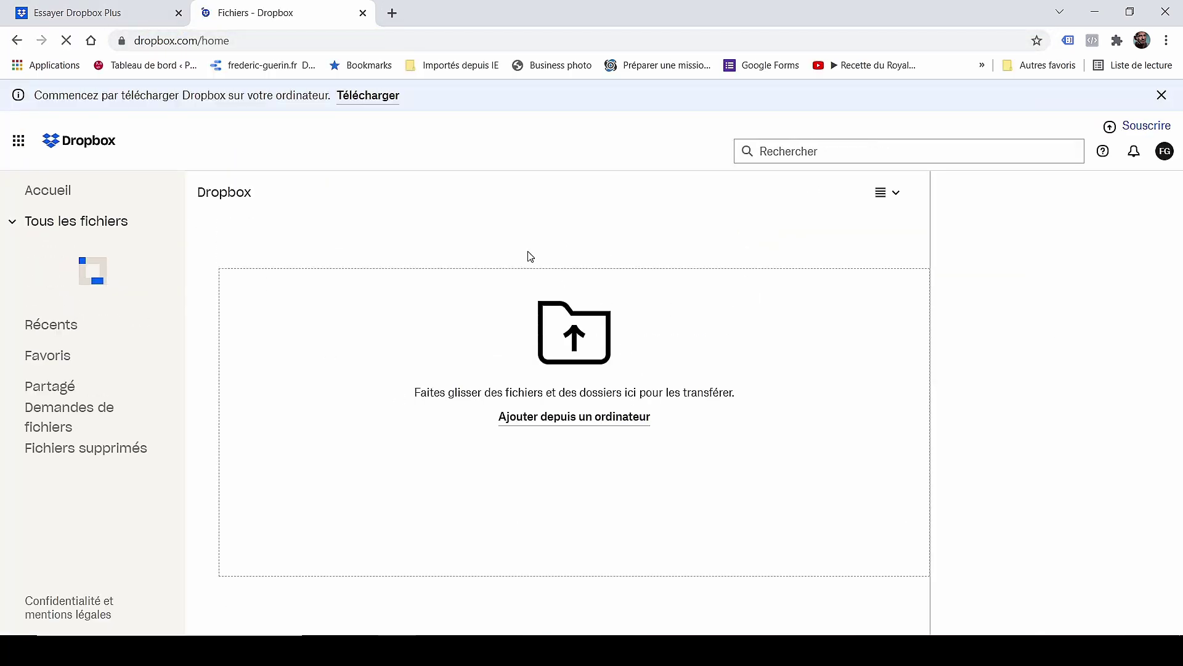
pyautogui.click(1166, 156)
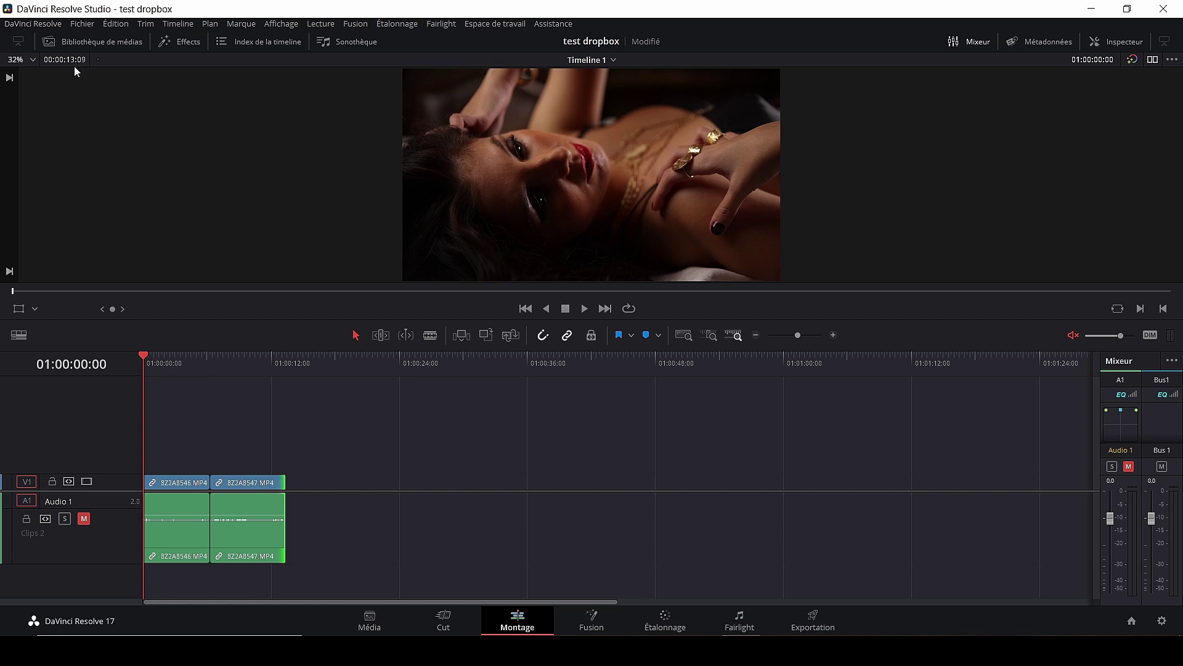
# Step: Link the Dropbox account under Préférences > Comptes Internet, authorize DaVinci Resolve, and save
pyautogui.click(52, 27)
pyautogui.click(72, 84)
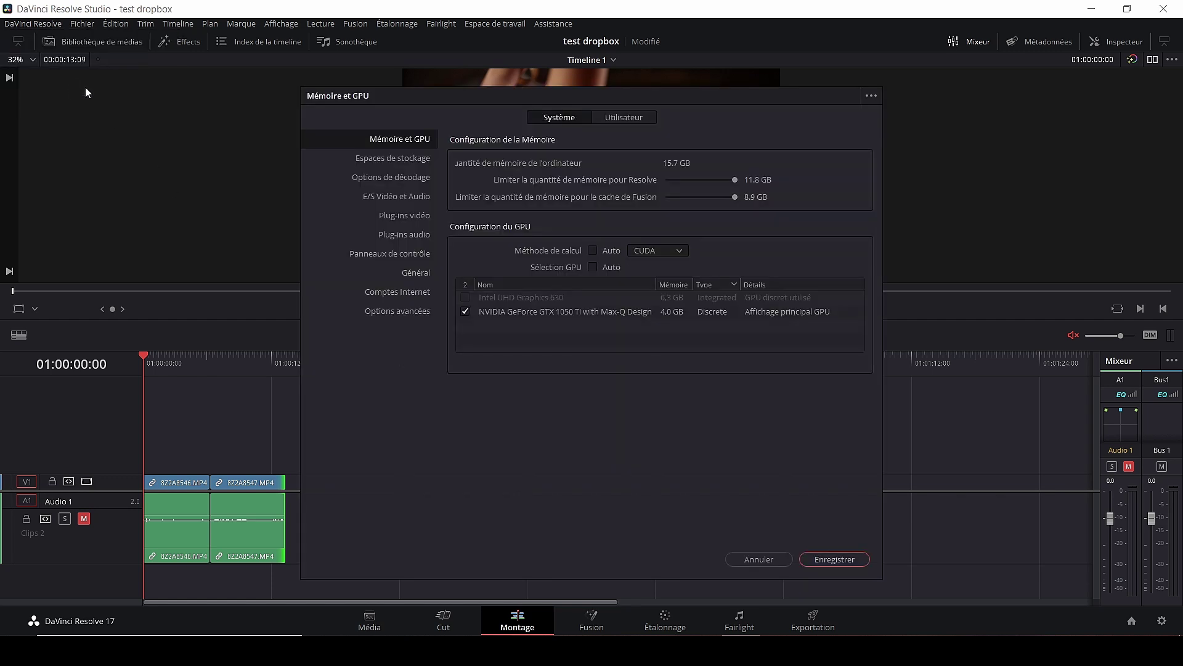
pyautogui.click(413, 293)
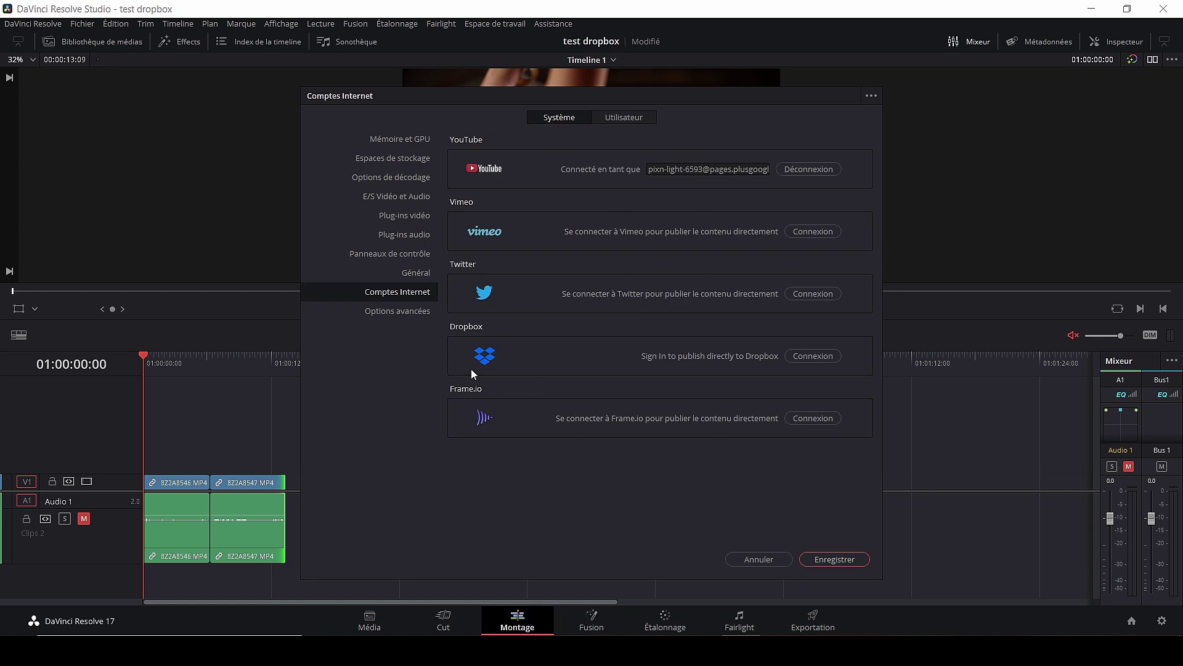
pyautogui.click(811, 356)
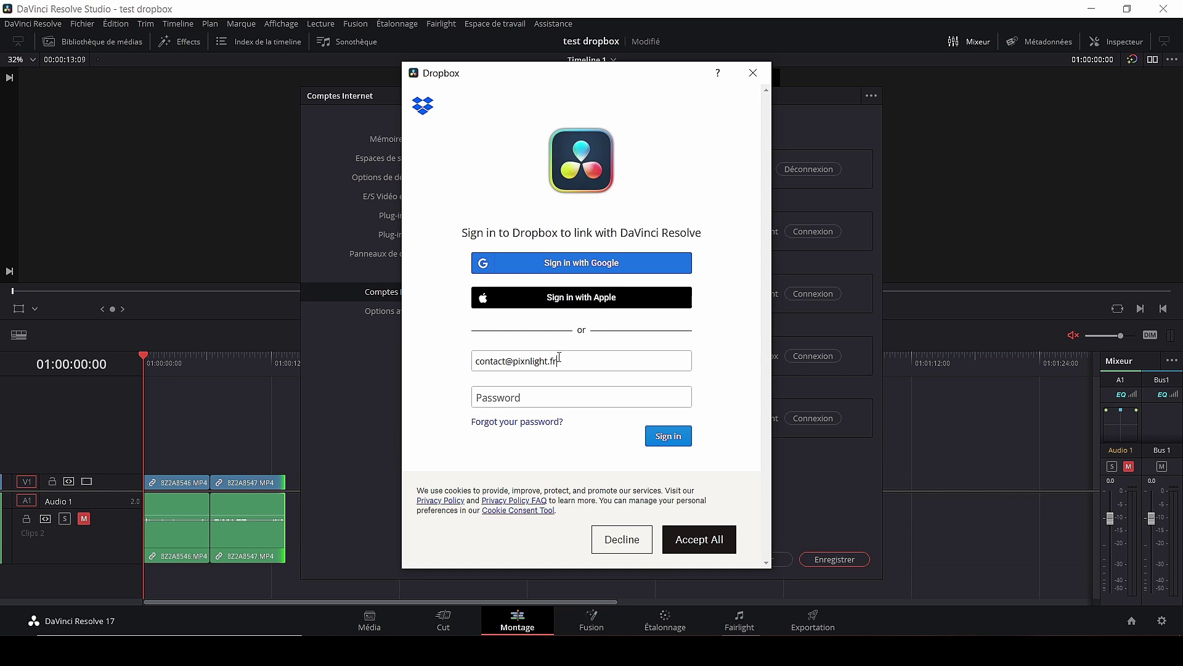
pyautogui.hotkey('ctrl', 'v')
pyautogui.click(678, 438)
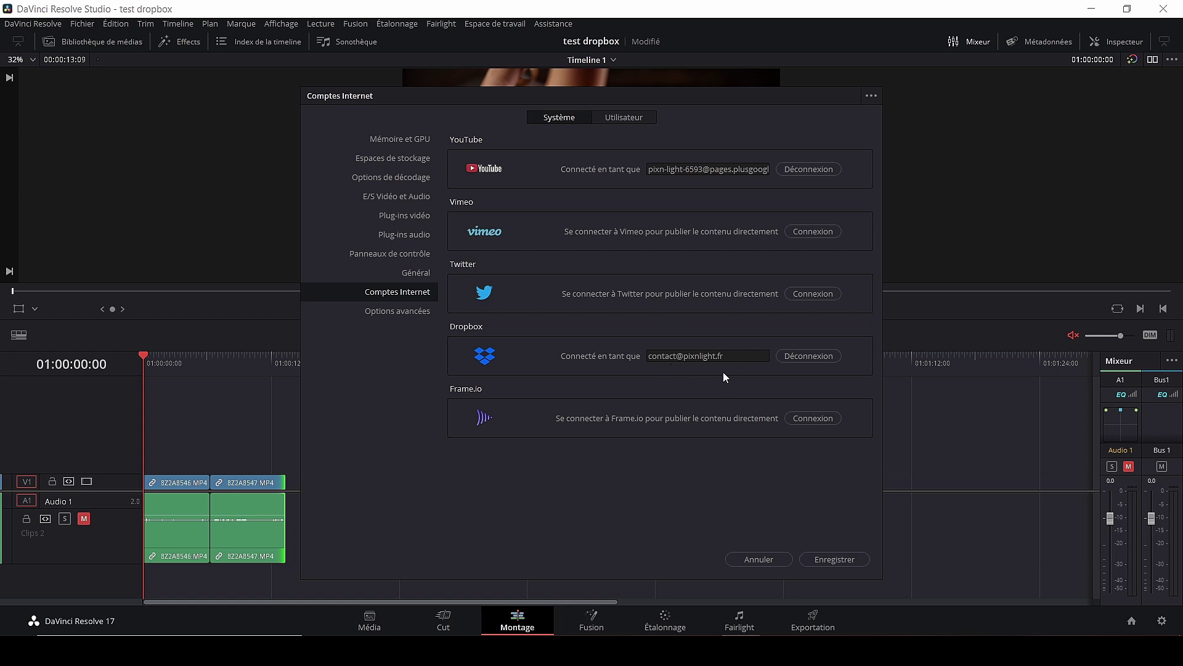
pyautogui.click(833, 560)
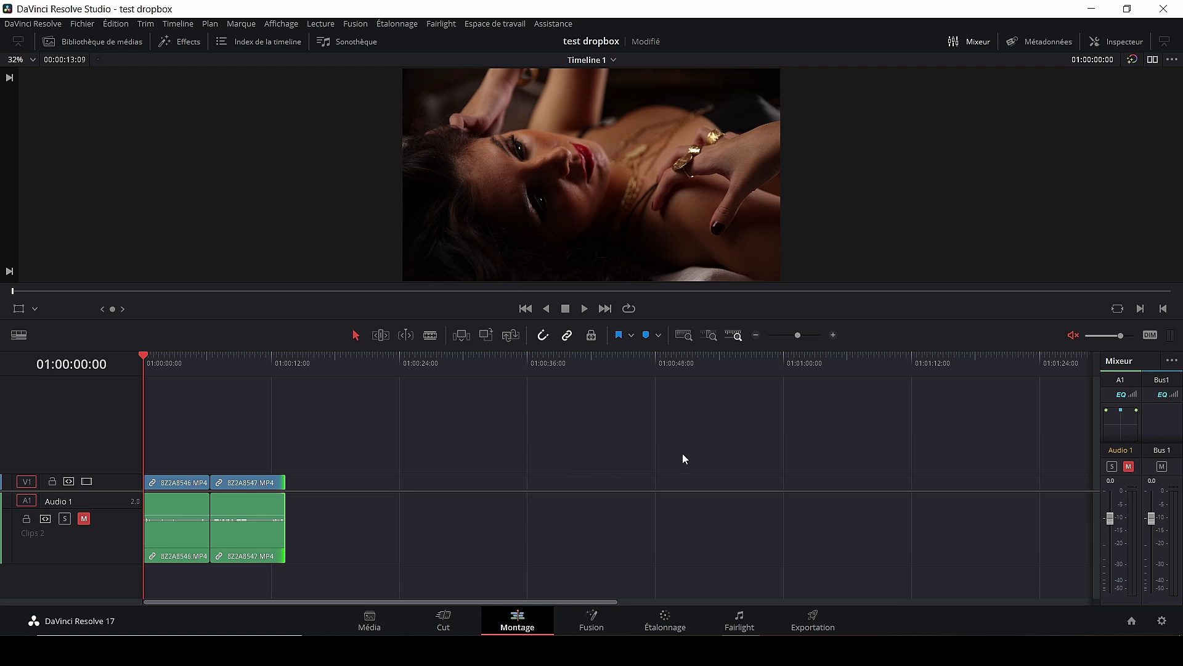
# Step: On the Exportation page, load the Dropbox 1080p preset and keep 1920 x 1080 HD resolution
pyautogui.click(813, 627)
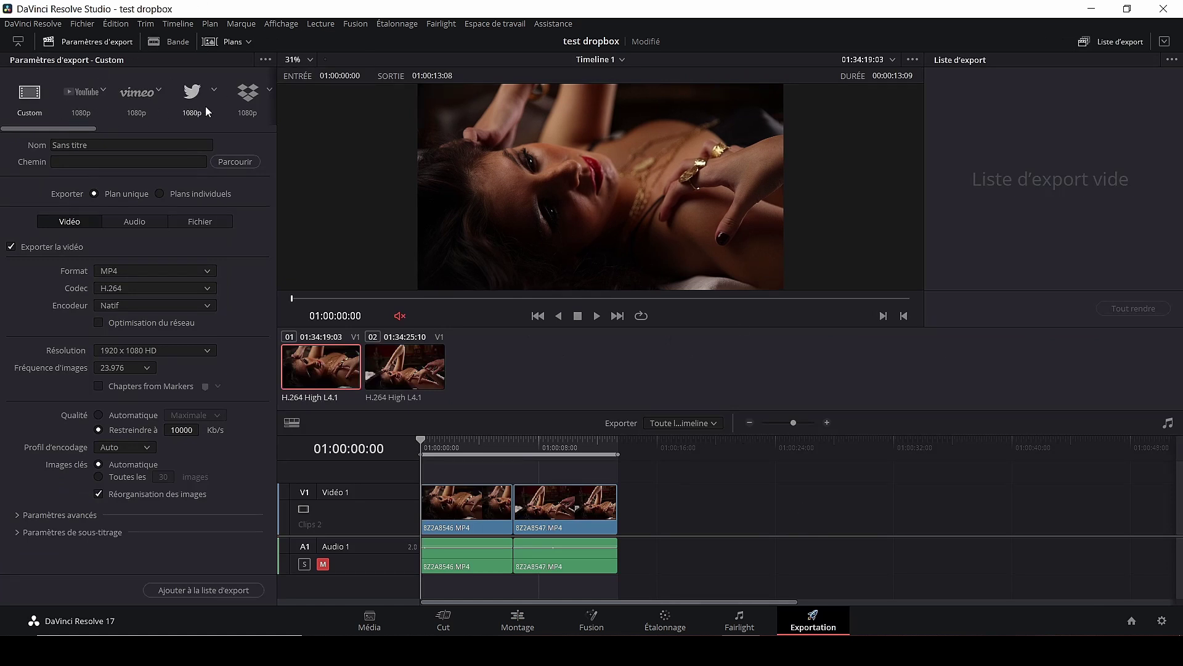
pyautogui.click(245, 95)
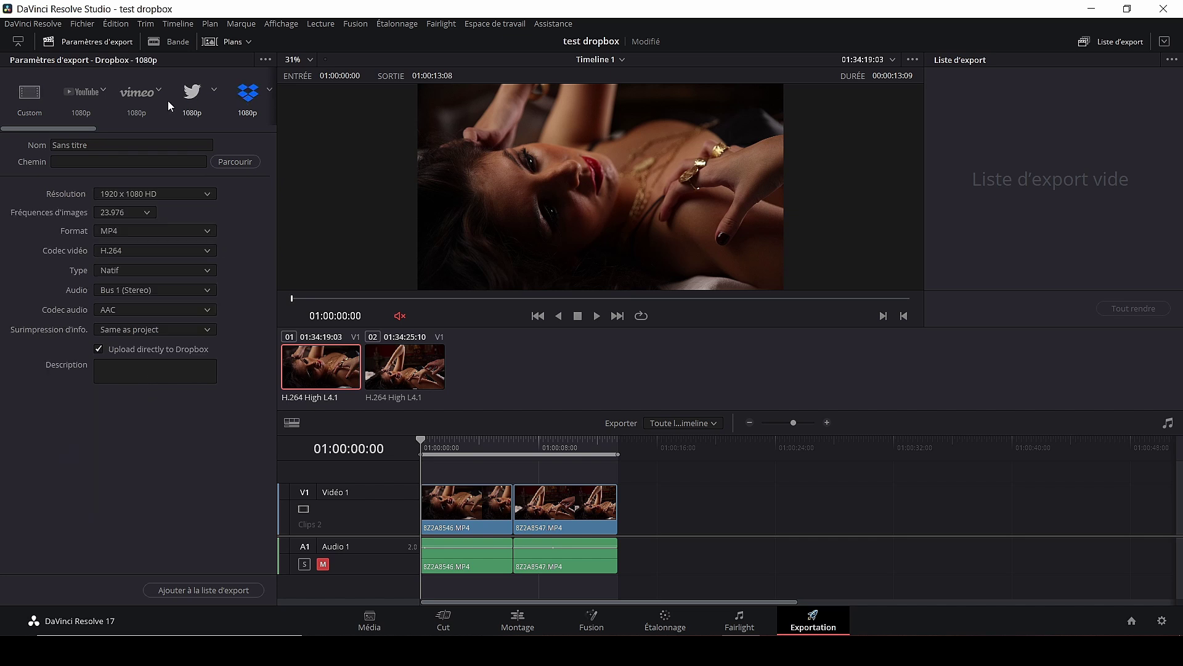
pyautogui.click(206, 193)
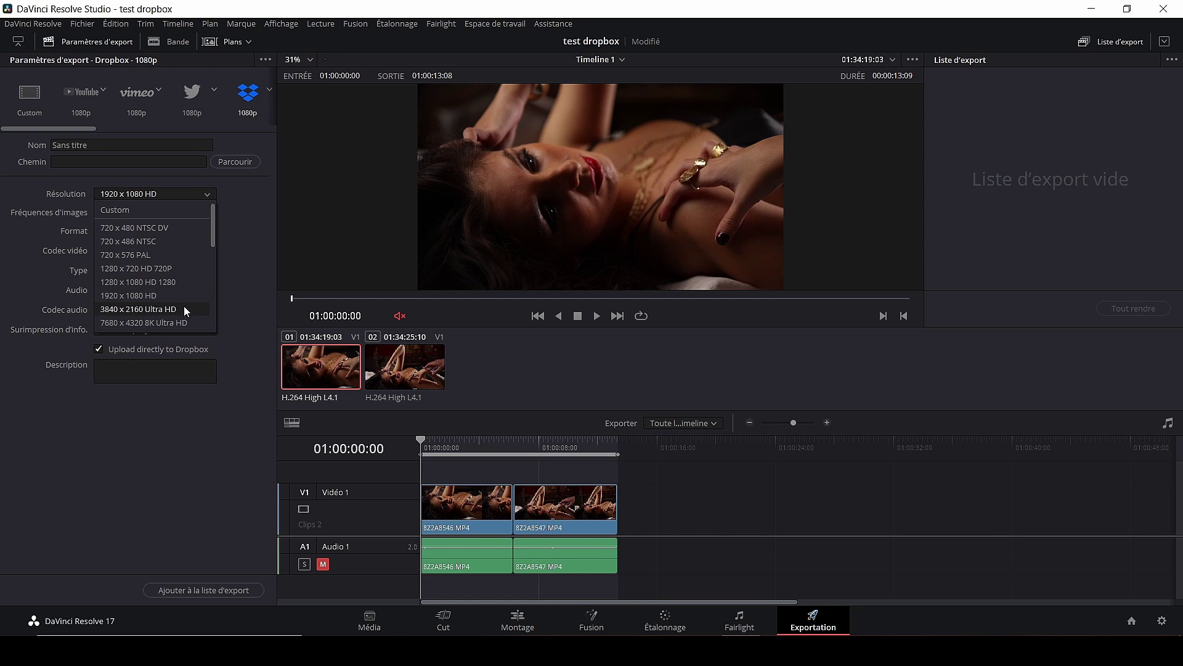
pyautogui.click(217, 245)
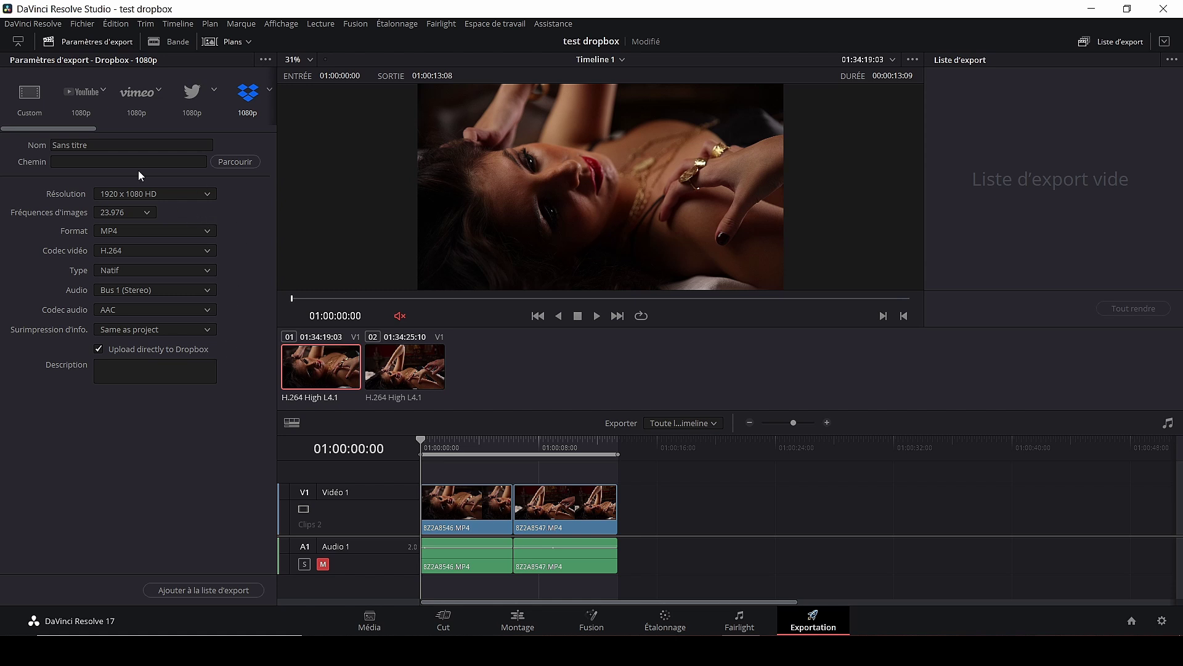
# Step: Replace the 'Sans titre' export name with 'test dropbox'
pyautogui.click(106, 144)
pyautogui.moveTo(107, 144); pyautogui.dragTo(46, 149)
pyautogui.write('tes')
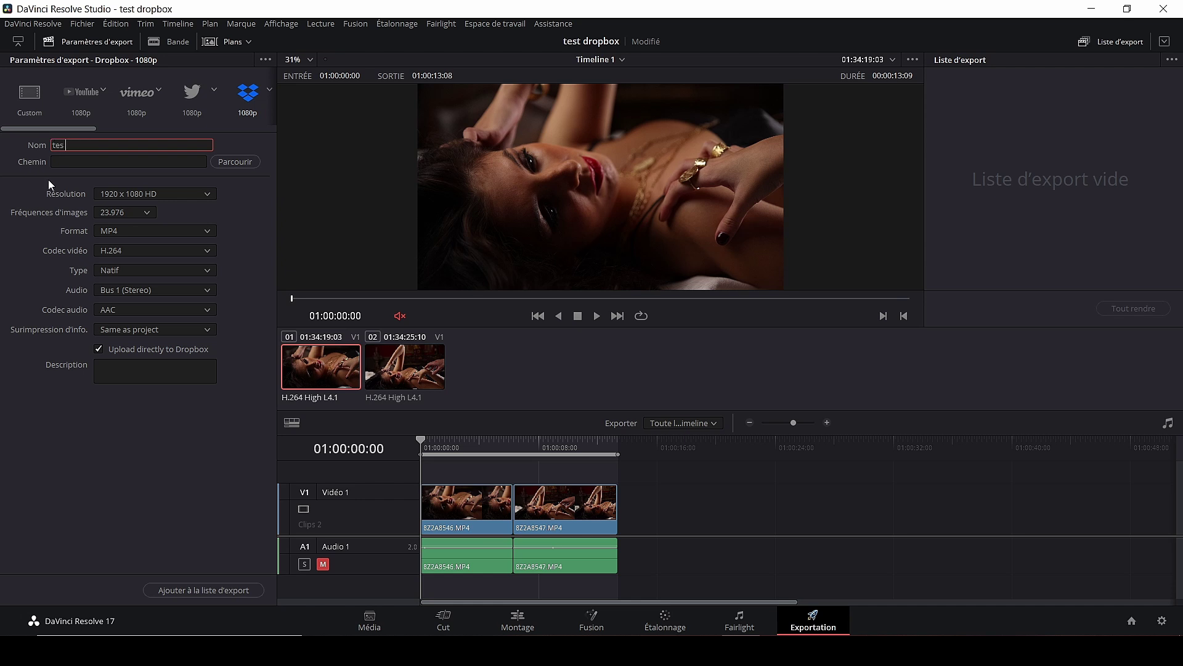
pyautogui.write(' dropbox')
pyautogui.press('Return')
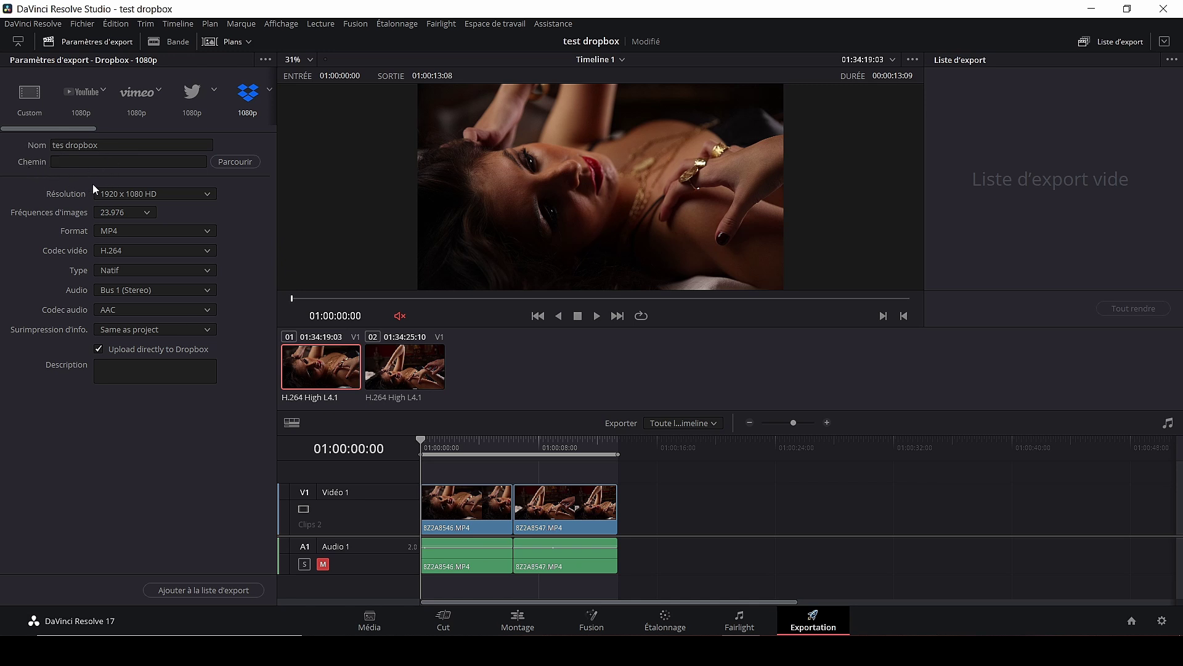
# Step: Set the Bureau (desktop) as the export location and add the job to the export list
pyautogui.click(247, 162)
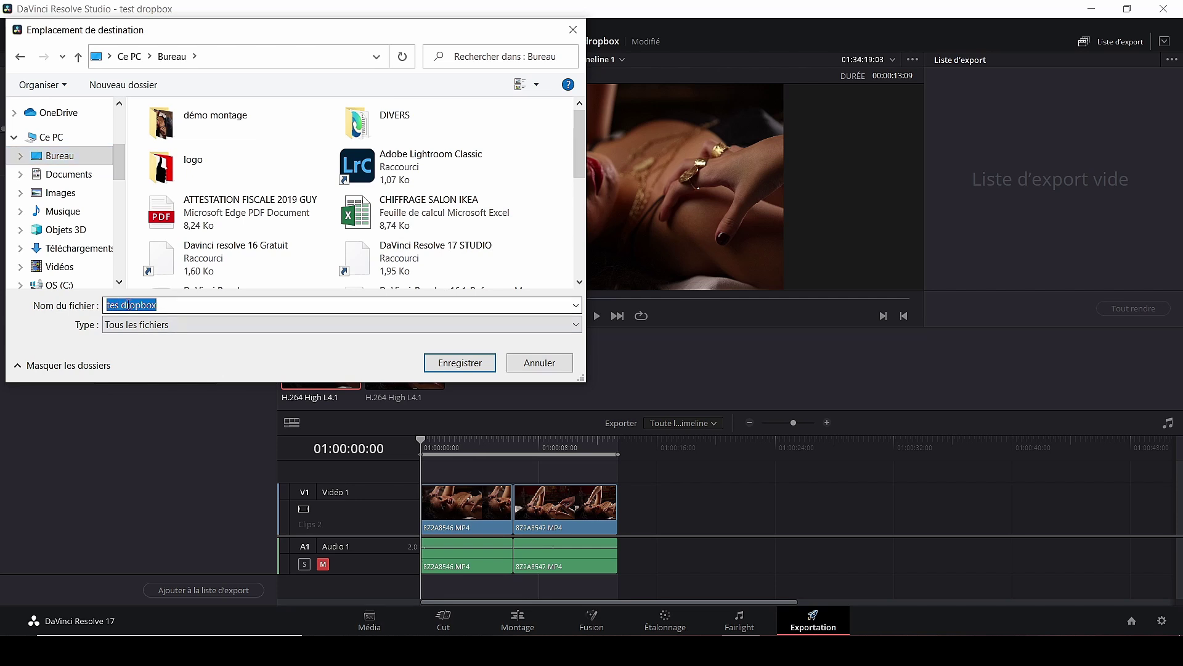
pyautogui.click(453, 364)
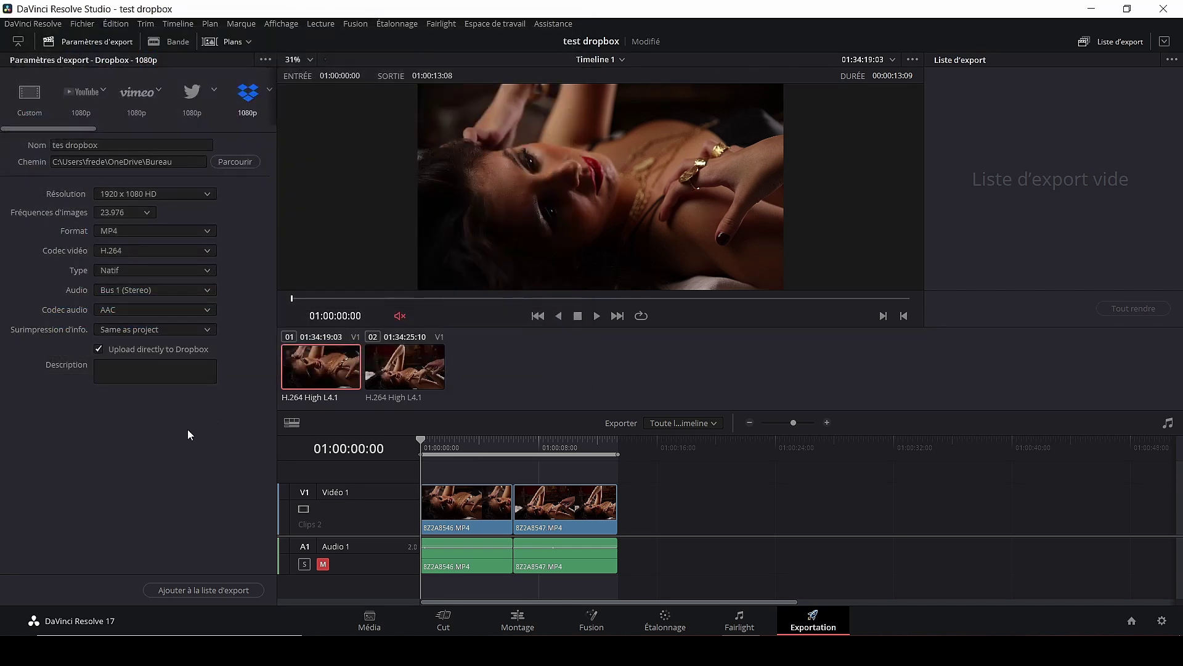
pyautogui.click(216, 590)
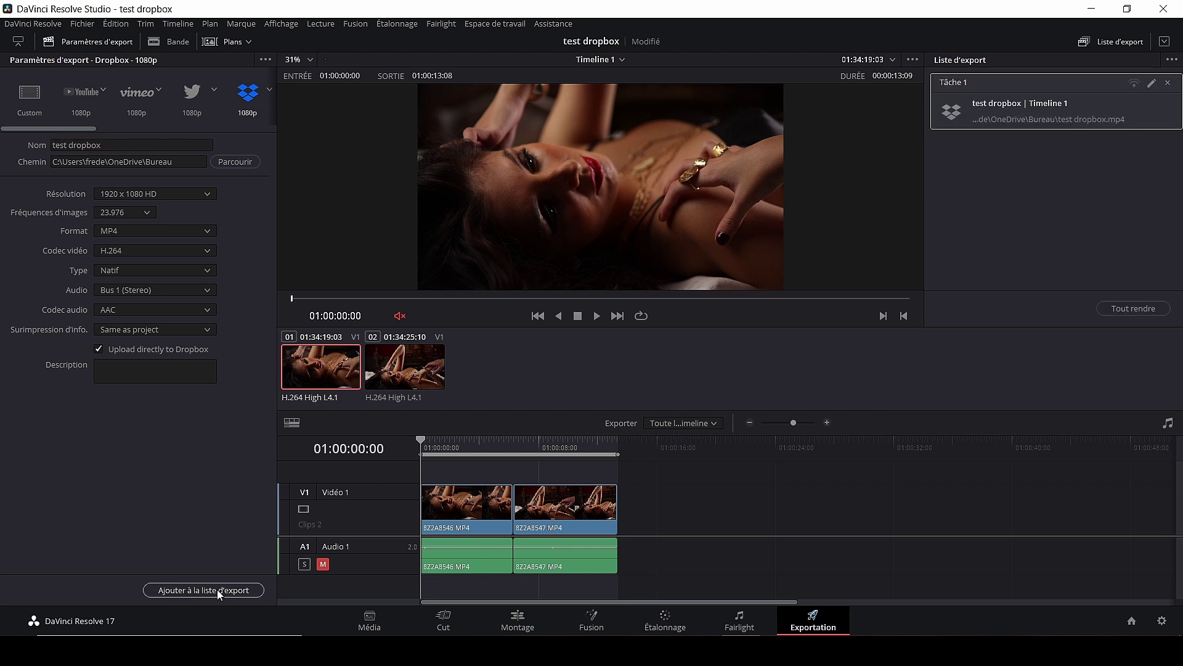
# Step: Render all queued jobs so test dropbox.mp4 uploads to Dropbox
pyautogui.click(1137, 308)
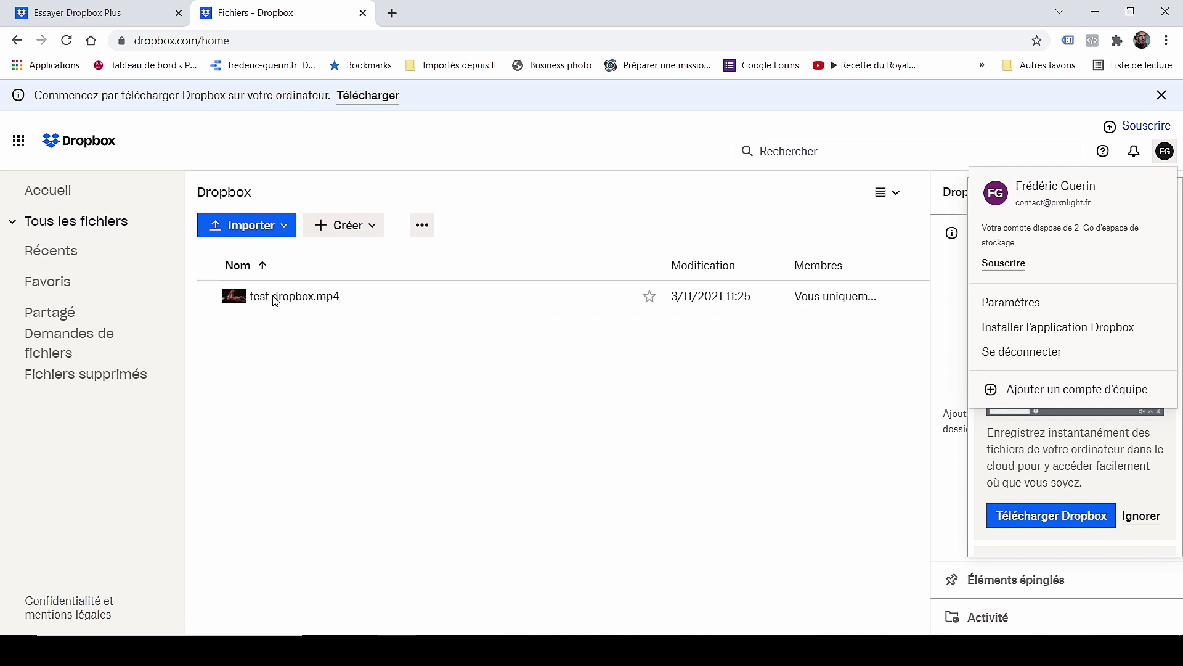
# Step: Dismiss the account menu and preview test dropbox.mp4 in Dropbox
pyautogui.click(291, 301)
pyautogui.click(291, 299)
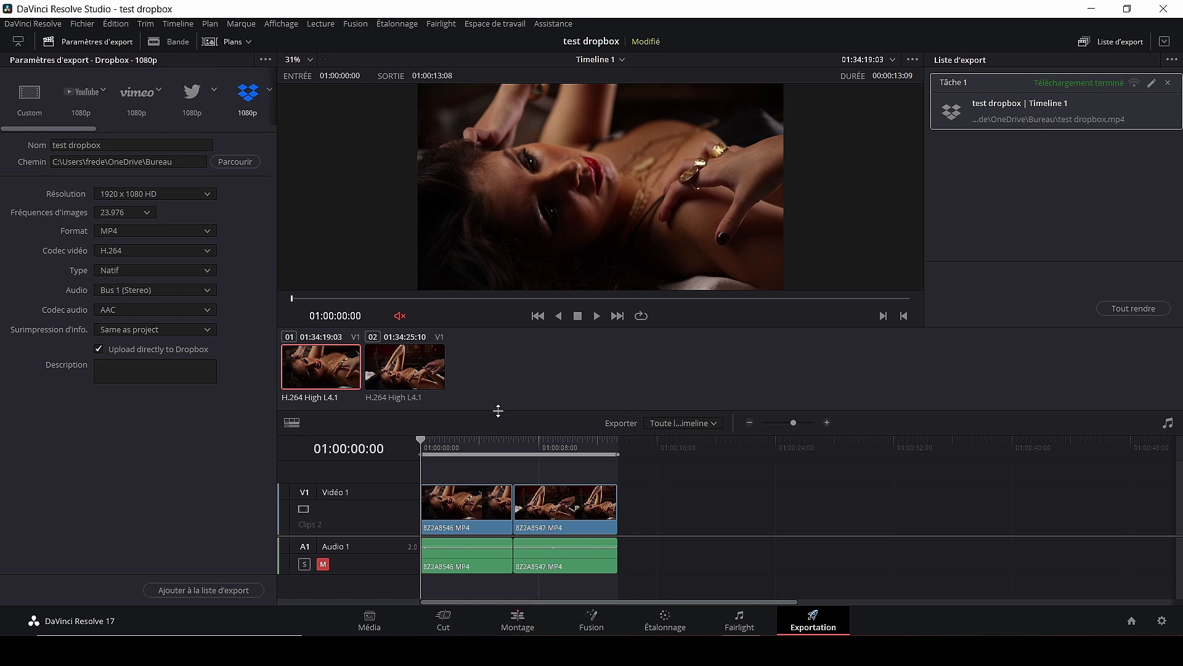
# Step: Scrub through the timeline clips on the Edit page, then return to the Deliver page
pyautogui.click(519, 619)
pyautogui.moveTo(149, 373); pyautogui.dragTo(144, 381)
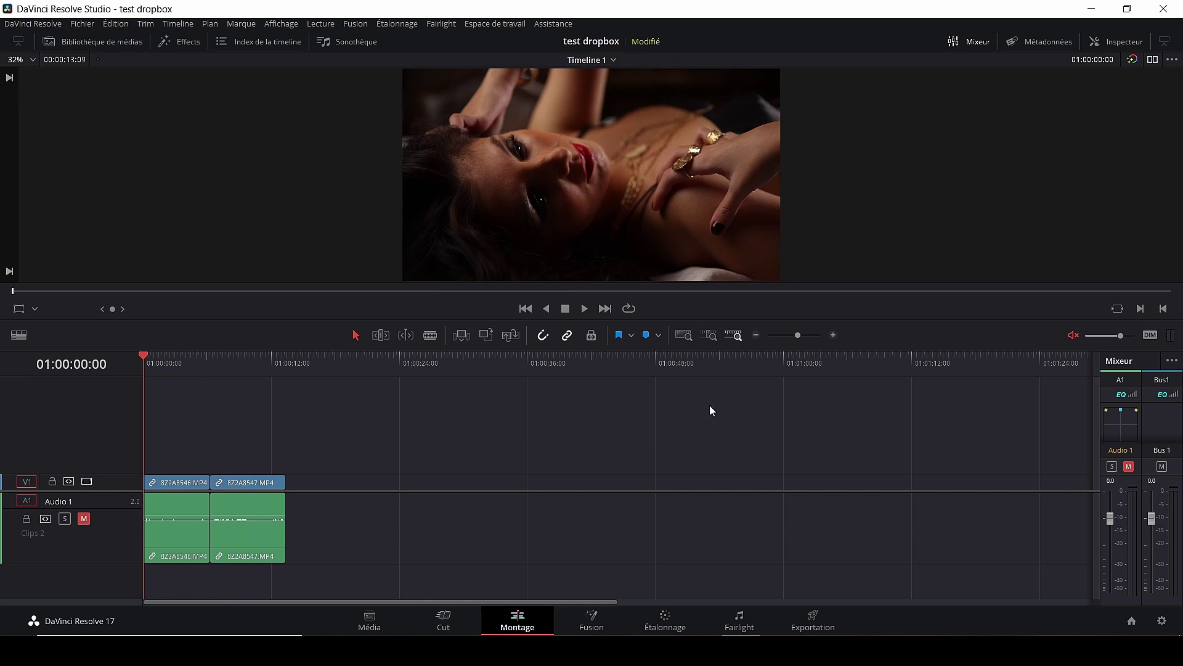
pyautogui.click(815, 621)
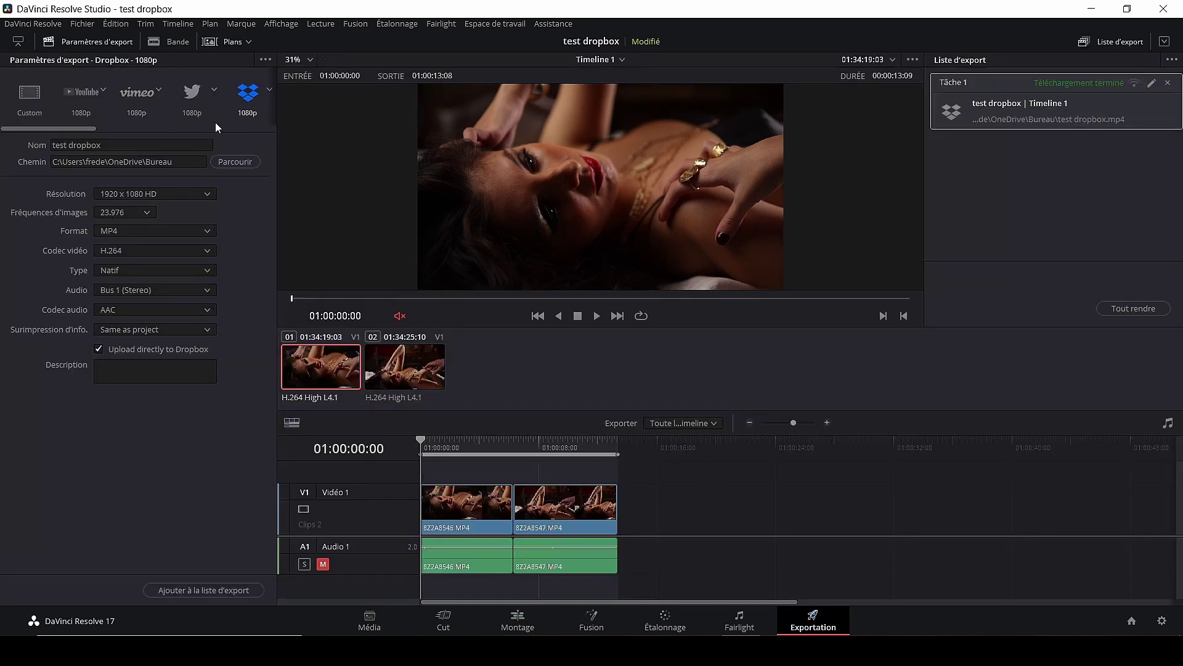
# Step: Select the Dropbox Replay preset, rename the output to 'test dropbox2', and queue the job
pyautogui.moveTo(76, 128); pyautogui.dragTo(139, 131)
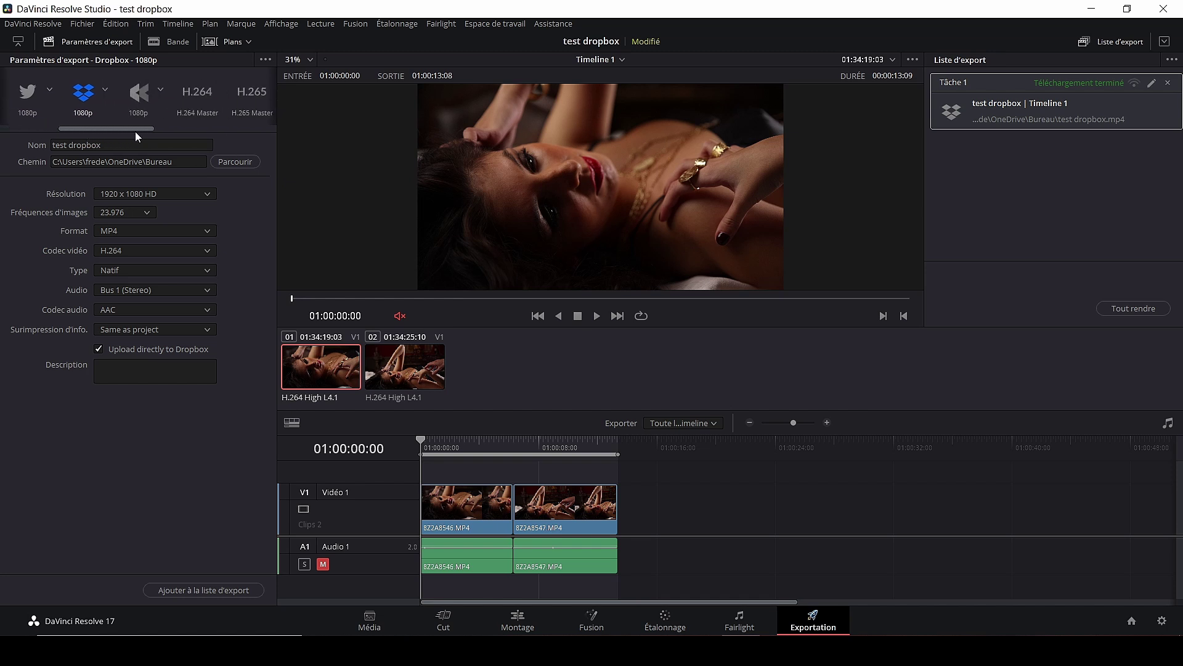
pyautogui.click(141, 95)
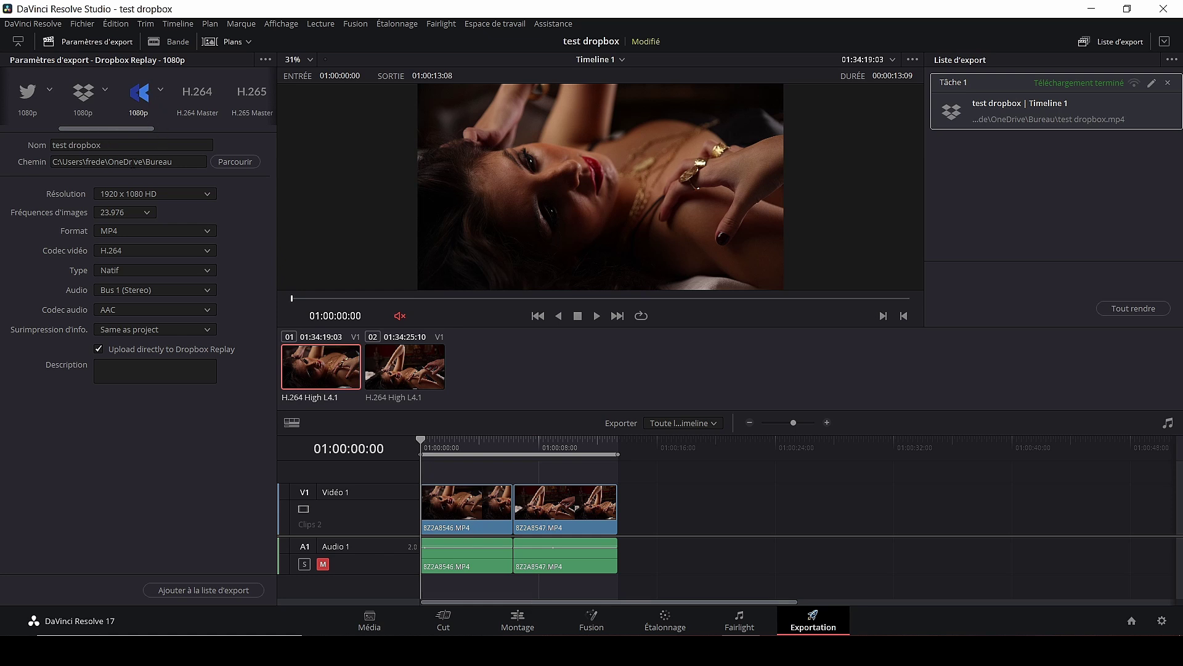
pyautogui.click(118, 146)
pyautogui.press('BackSpace')
pyautogui.write('2')
pyautogui.click(215, 589)
# Step: Render the test dropbox2 Replay job, then start a new Chrome tab
pyautogui.click(1142, 310)
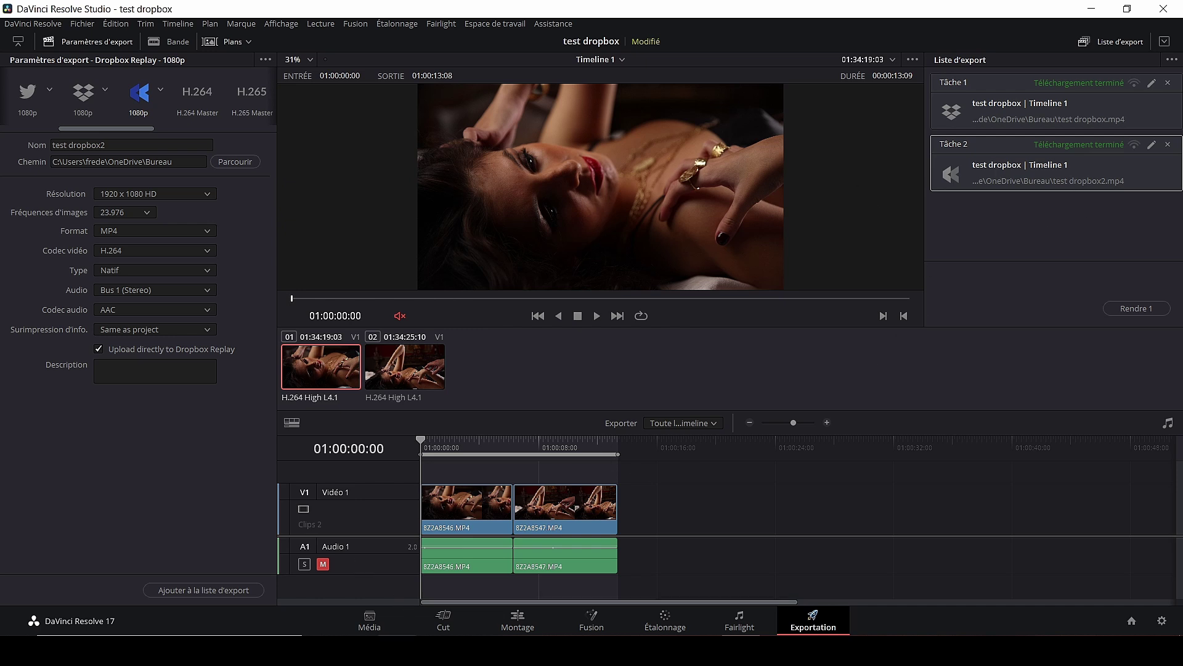
pyautogui.moveTo(370, 647)
pyautogui.click(457, 587)
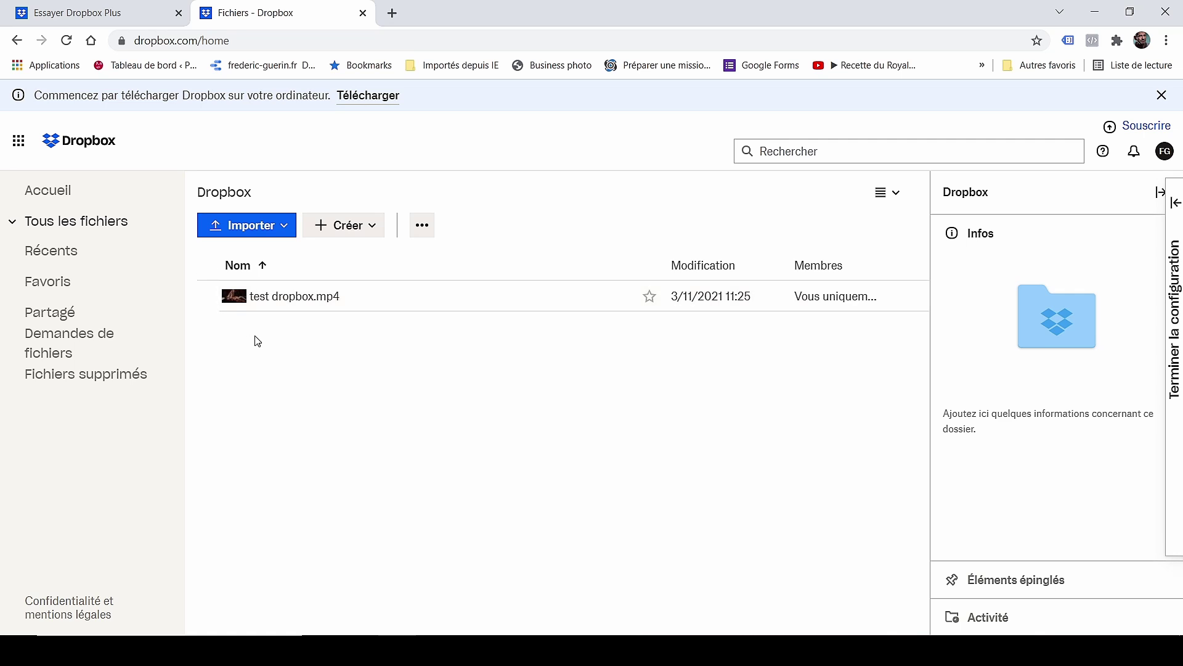
pyautogui.click(391, 13)
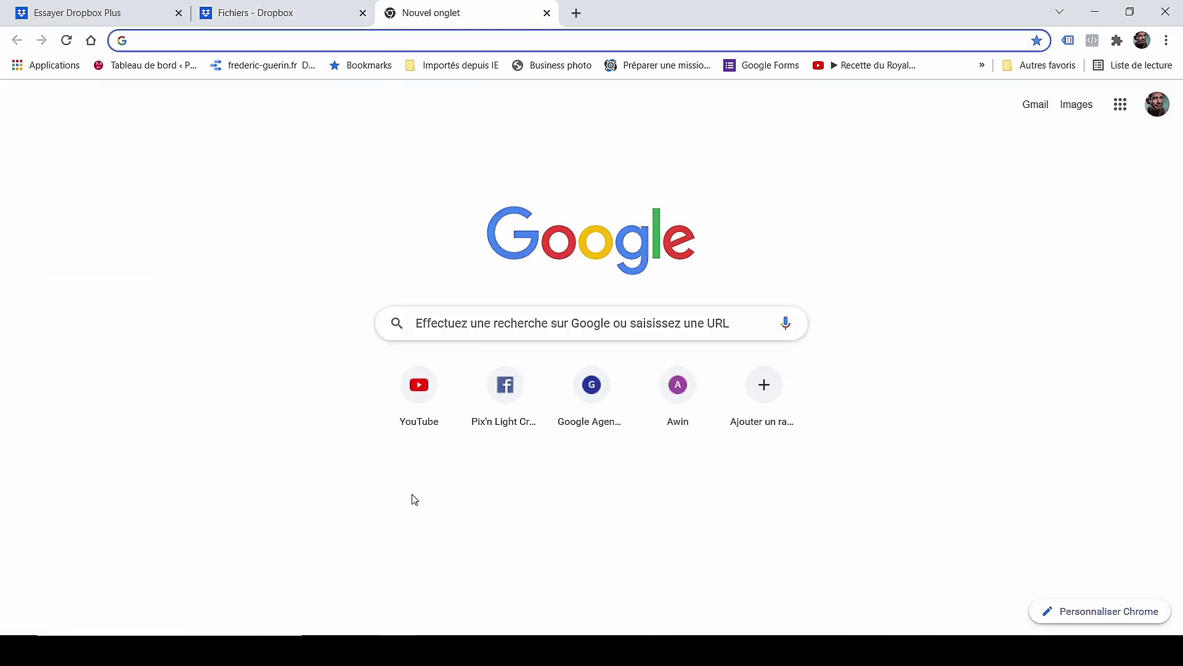
# Step: Search 'dropbox replay', open the Replay page, and authorize Replay with the Dropbox account
pyautogui.write('drop')
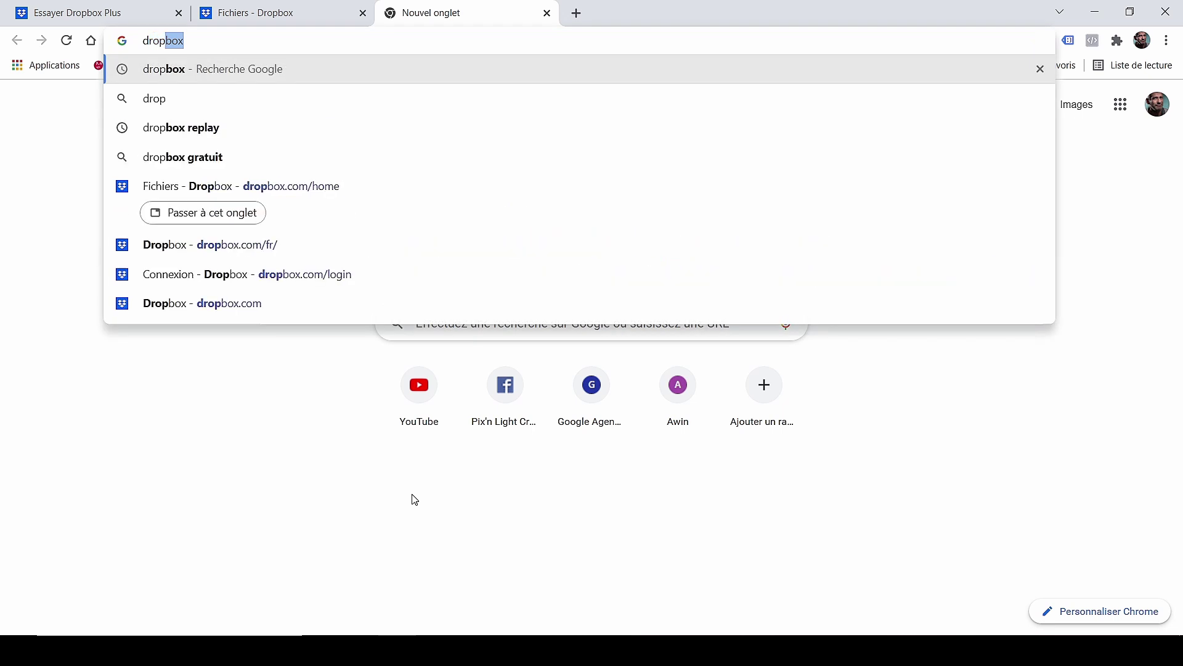
pyautogui.press('Down')
pyautogui.press('Down')
pyautogui.press('Return')
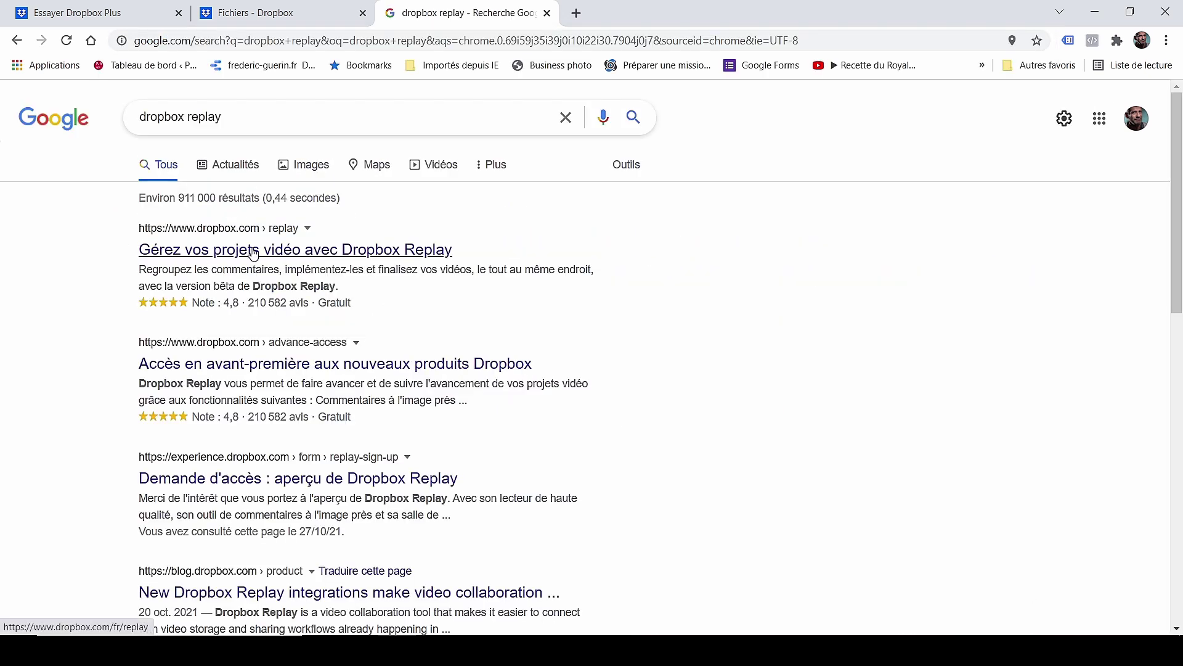
pyautogui.click(270, 253)
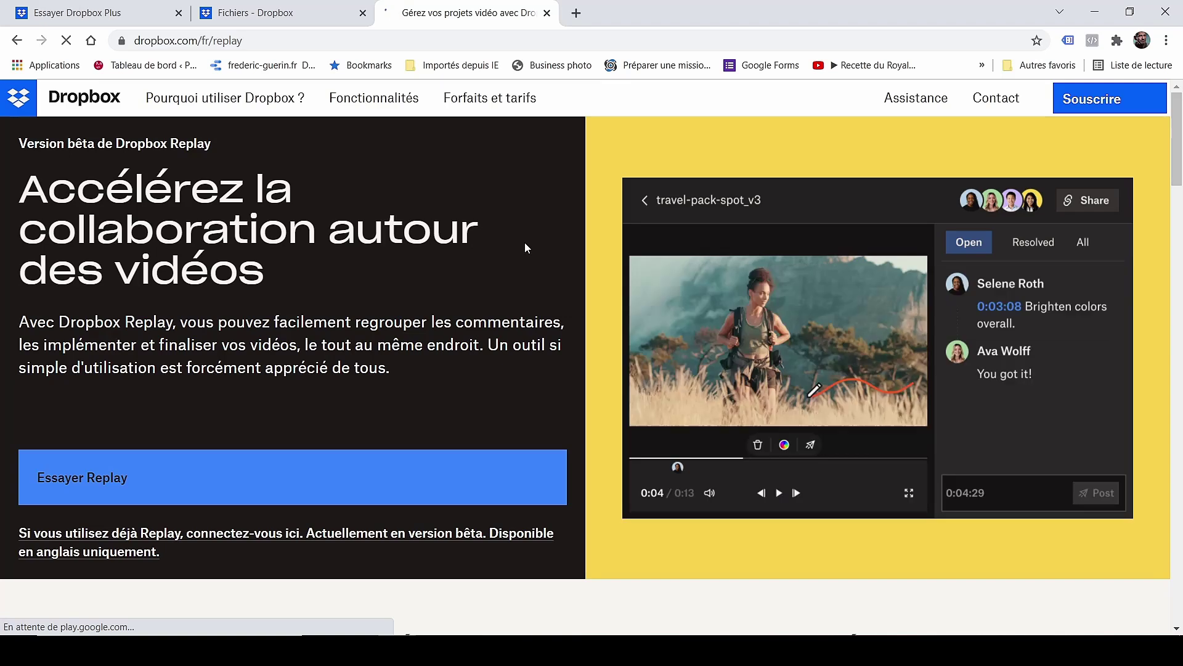
pyautogui.scroll(-2, 396, 324)
pyautogui.click(409, 330)
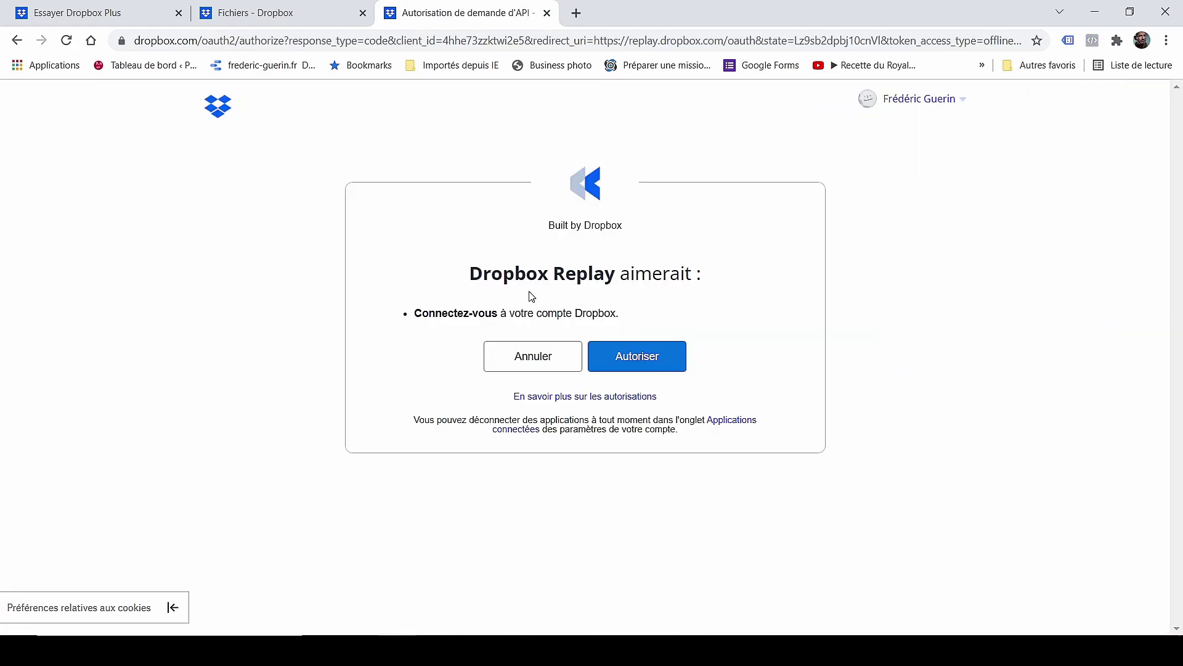
pyautogui.click(653, 361)
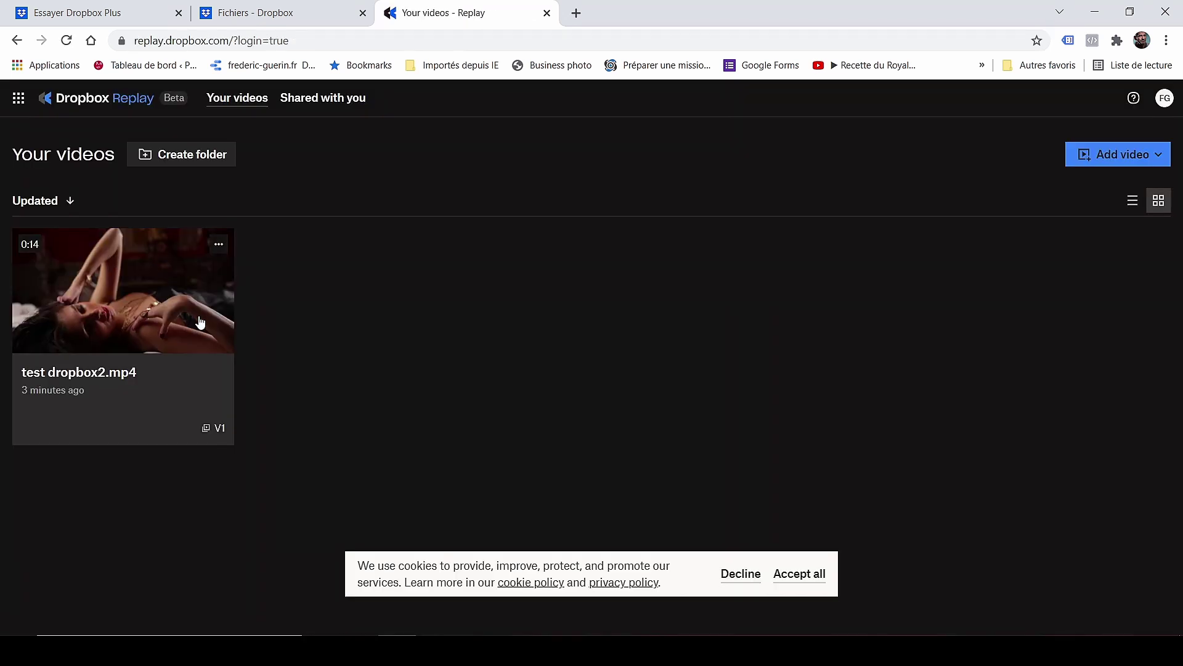
# Step: Open test dropbox2.mp4 in Replay and copy its Review and comment share link
pyautogui.click(146, 305)
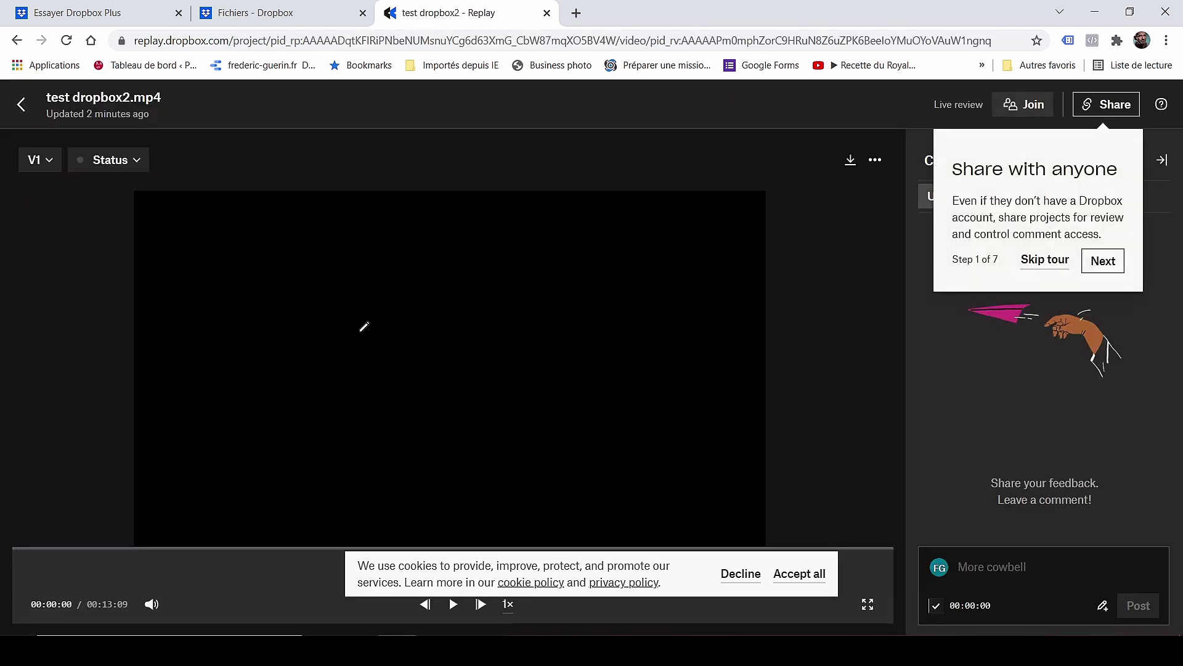
pyautogui.click(1105, 107)
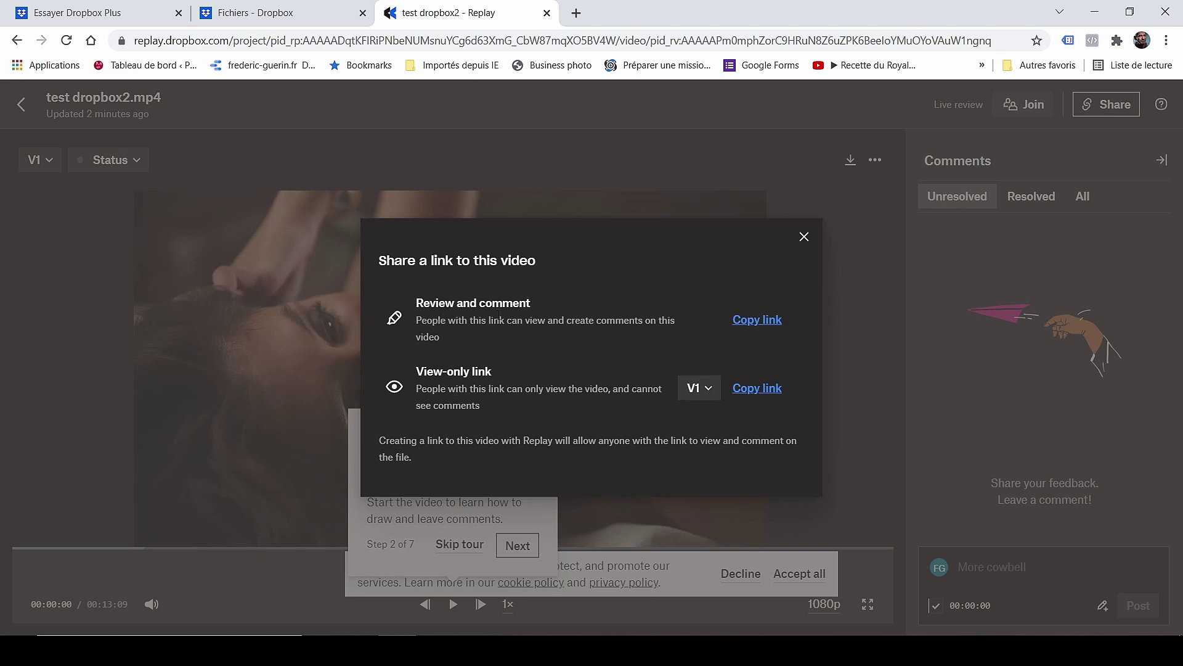
pyautogui.click(764, 322)
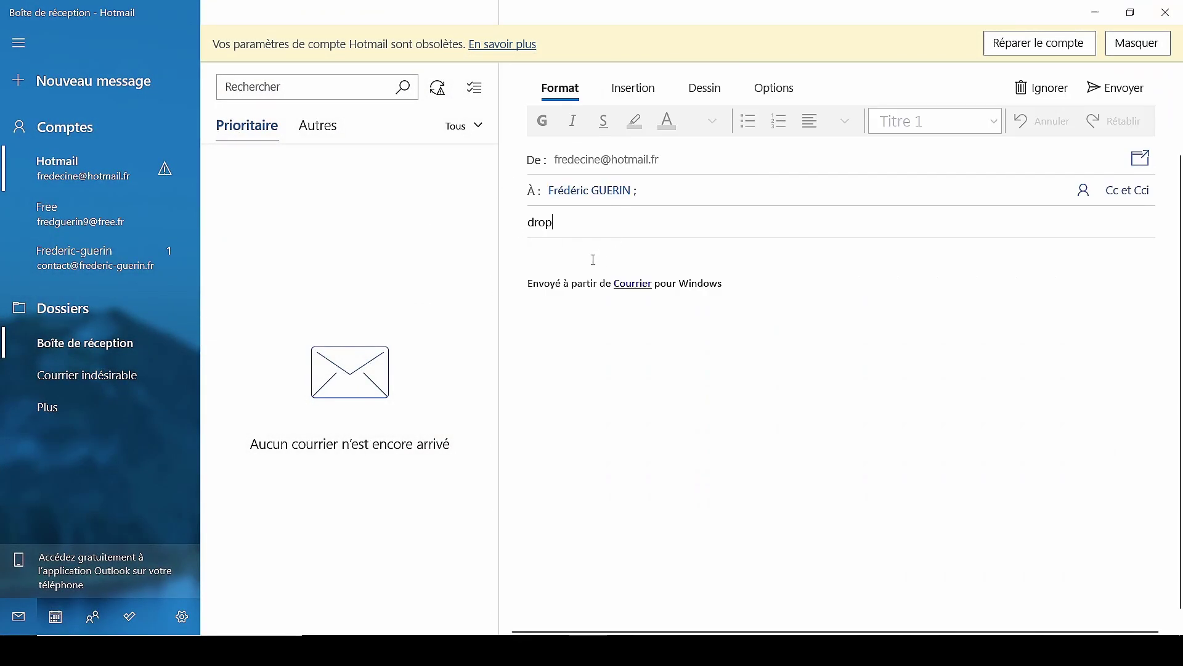
# Step: Paste the Replay review link into the 'drop' e-mail, send it, and open the link from the received mail
pyautogui.click(596, 254)
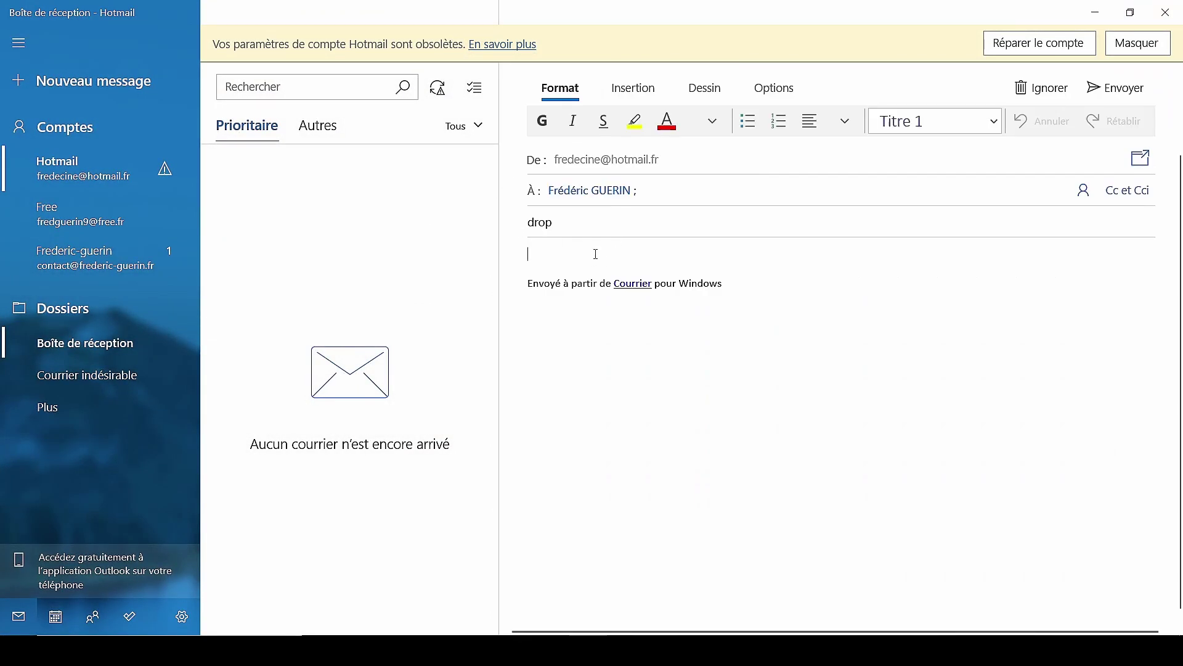
pyautogui.hotkey('ctrl', 'v')
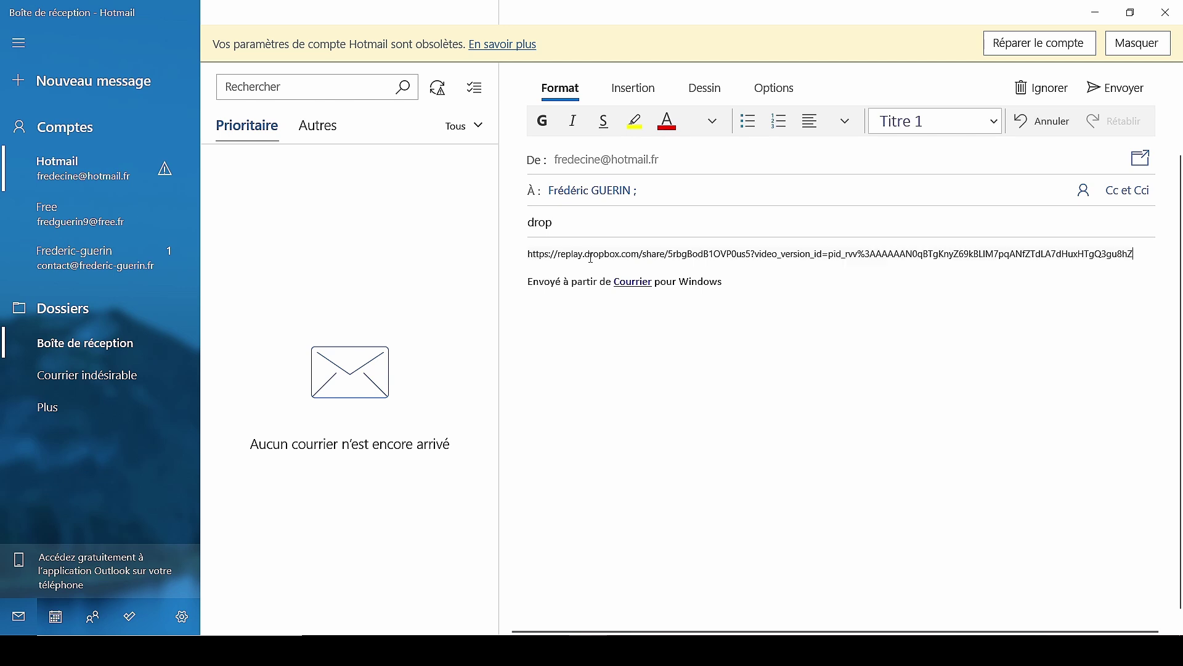
pyautogui.press('Return')
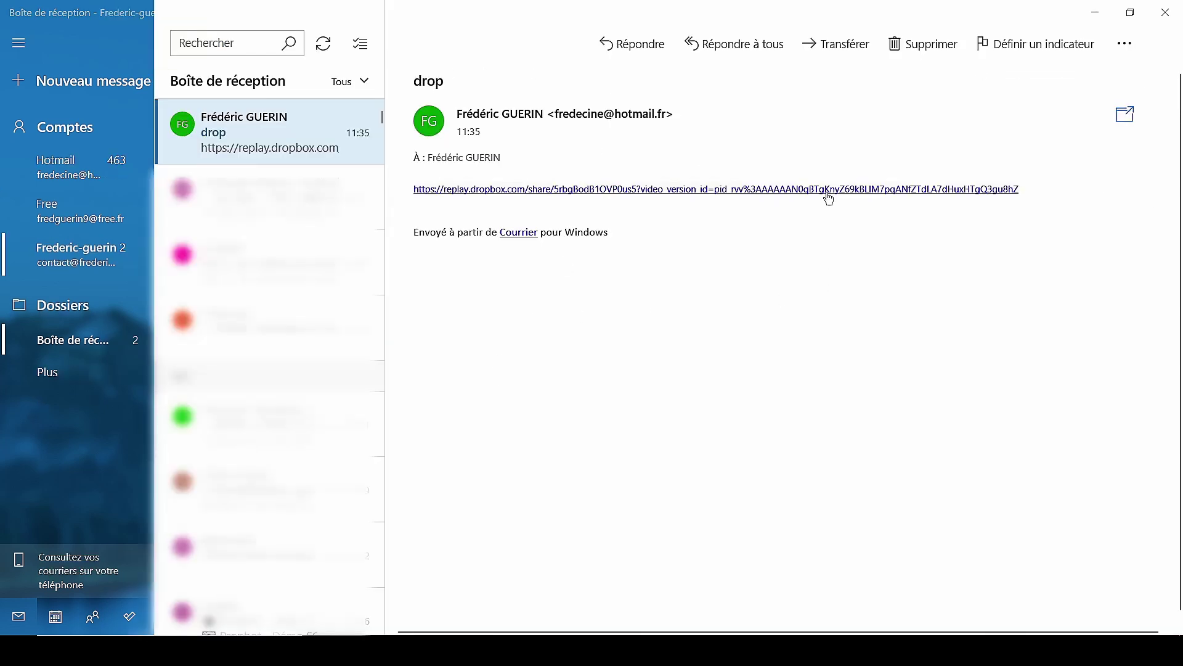
pyautogui.click(676, 192)
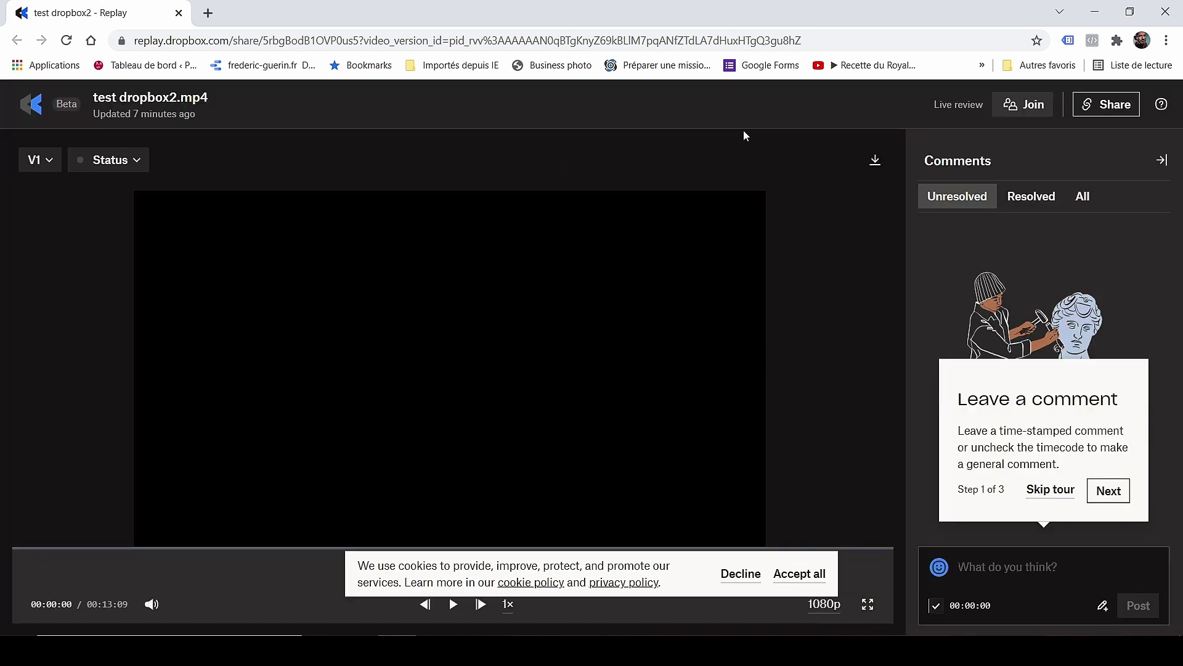
# Step: Play the shared video, settle on 00:01:21 and start a comment, bringing up the sign-in prompt
pyautogui.click(454, 606)
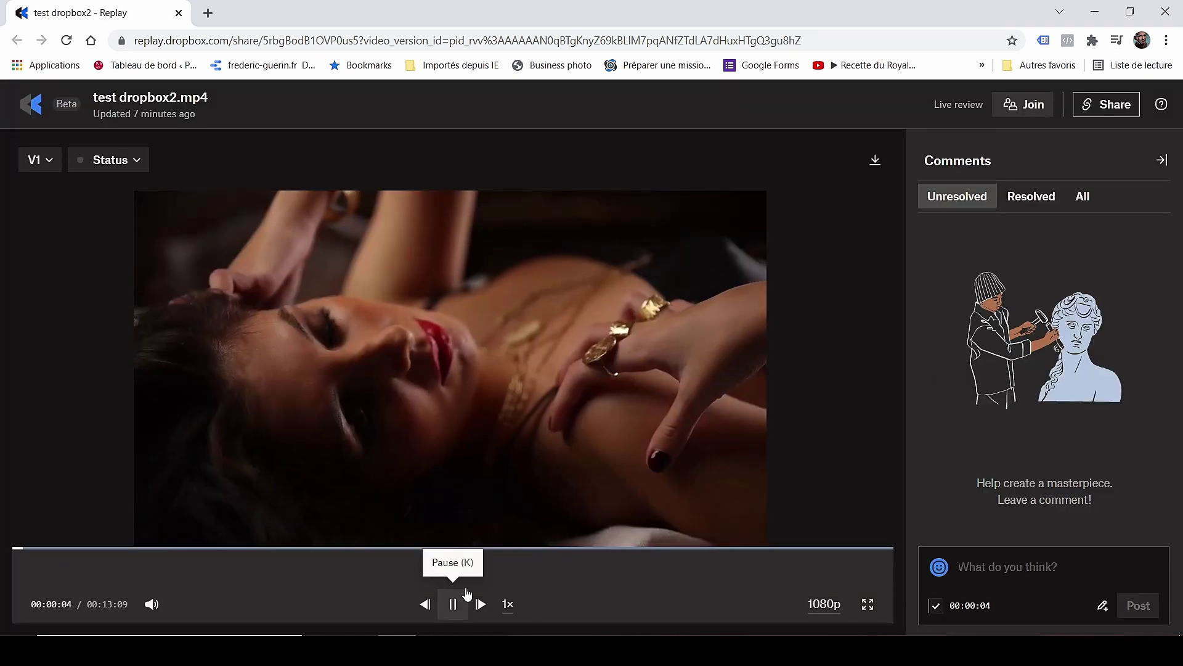
pyautogui.click(454, 606)
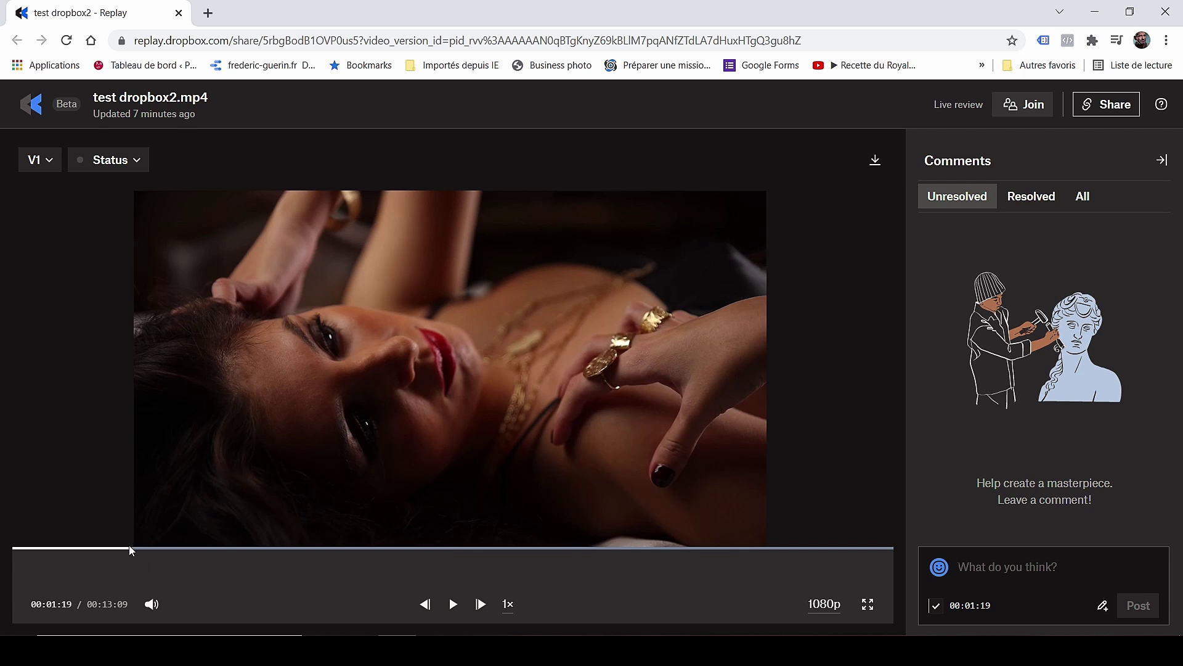
pyautogui.moveTo(132, 549)
pyautogui.mouseDown()
pyautogui.moveTo(787, 575)
pyautogui.moveTo(132, 547)
pyautogui.moveTo(144, 539)
pyautogui.mouseUp()
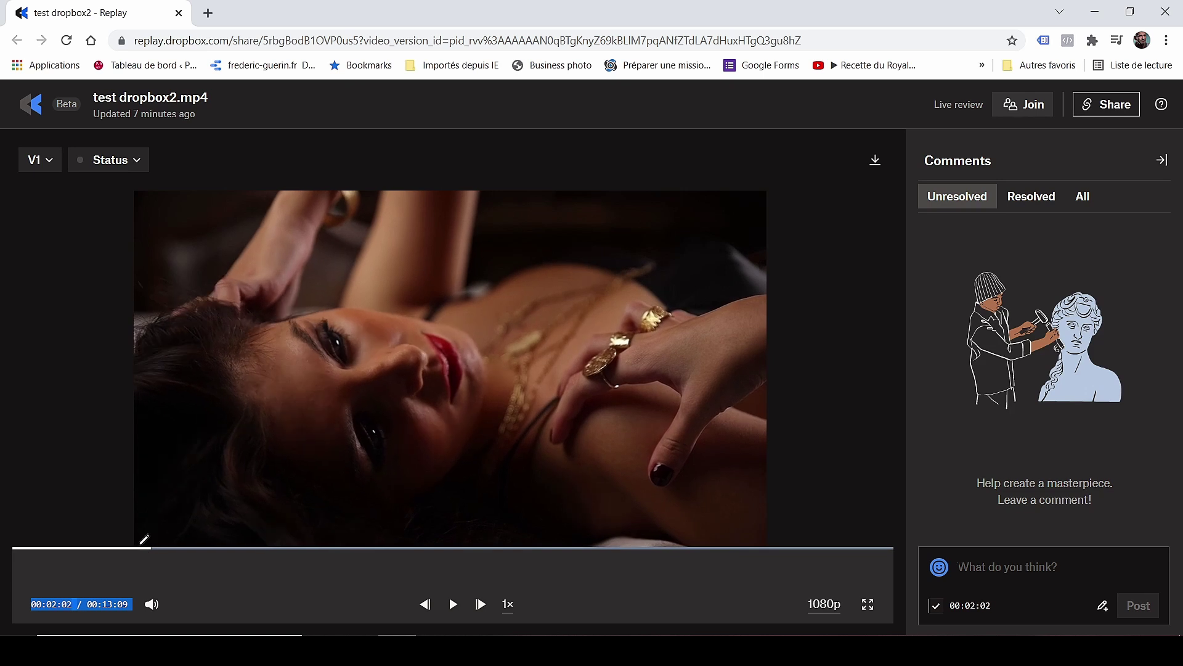
pyautogui.moveTo(143, 539); pyautogui.dragTo(136, 548)
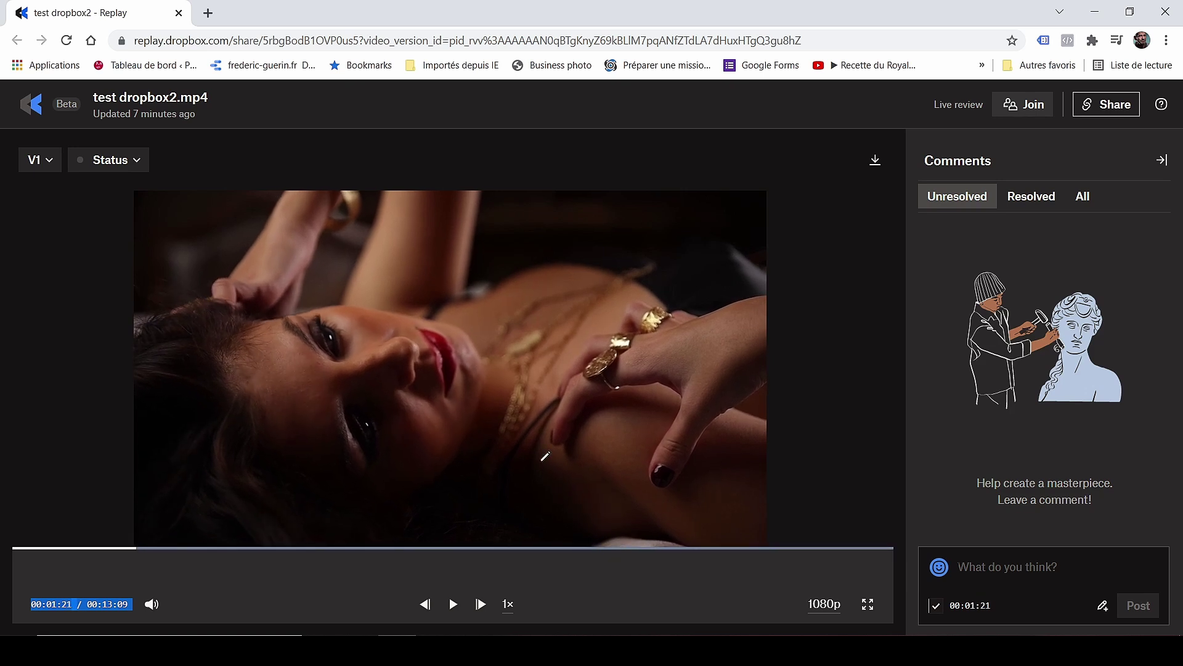
pyautogui.click(1016, 571)
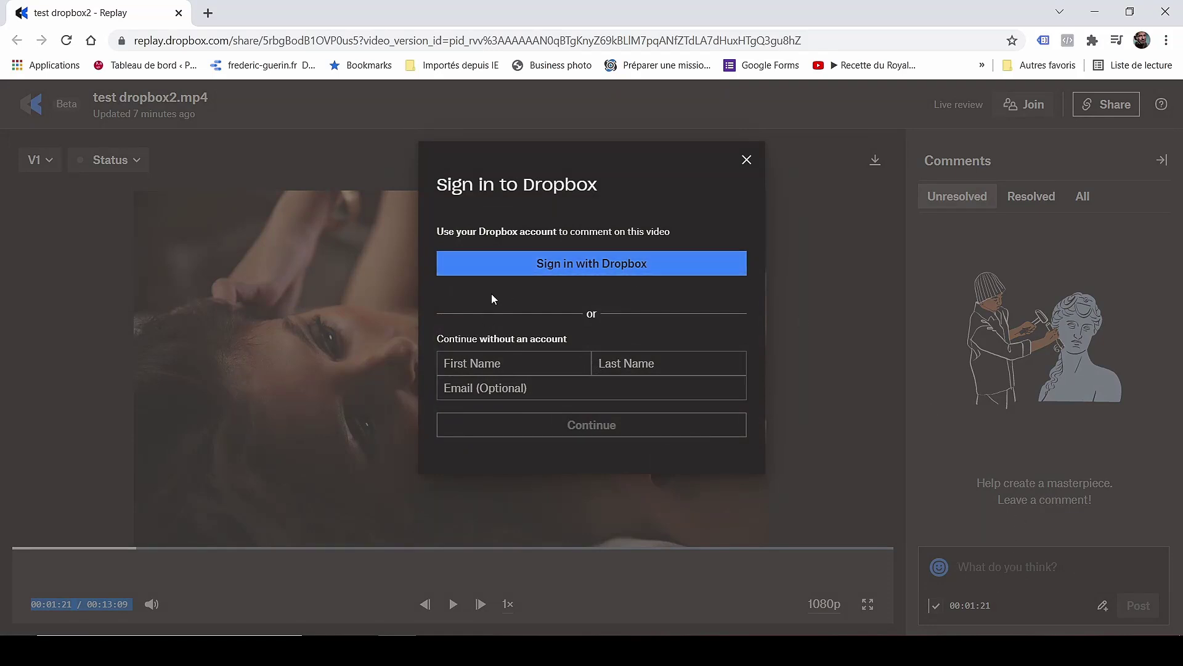
# Step: Fill in the guest's first and last name and continue without a Dropbox account
pyautogui.click(528, 363)
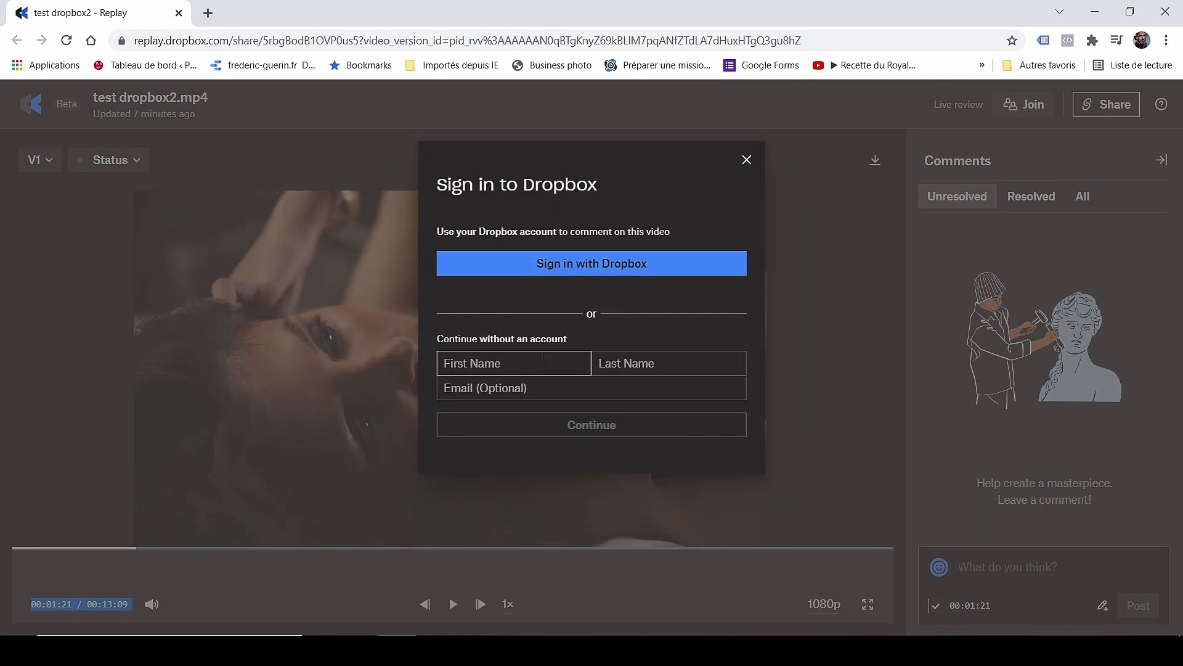
pyautogui.click(518, 363)
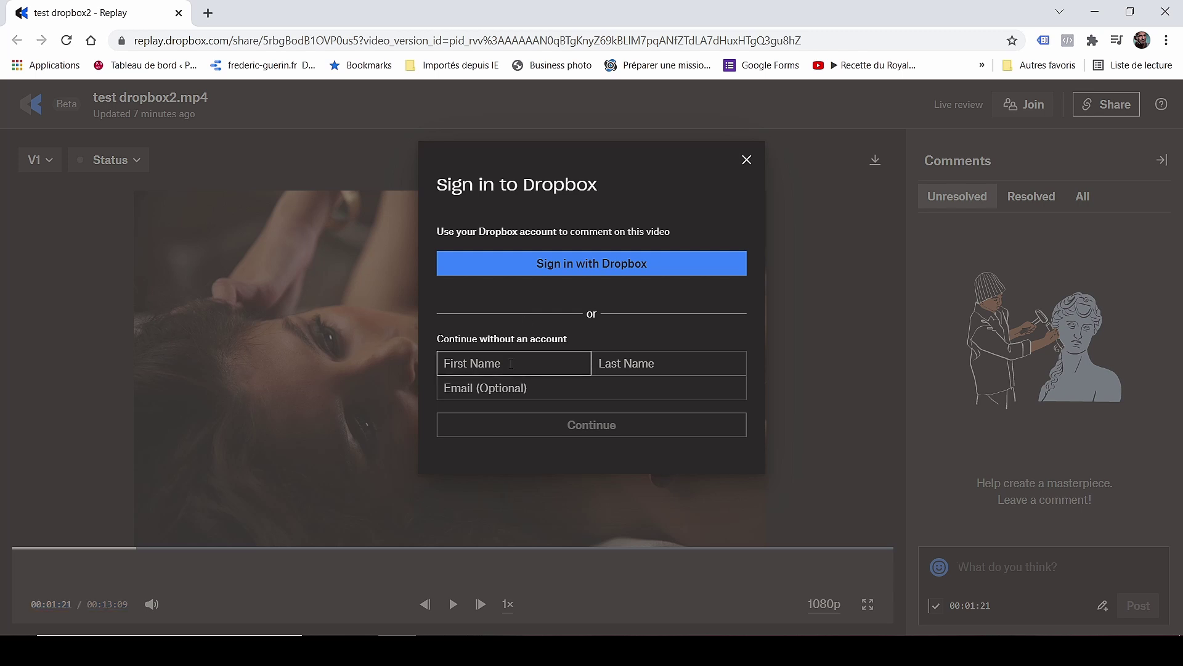
pyautogui.click(503, 398)
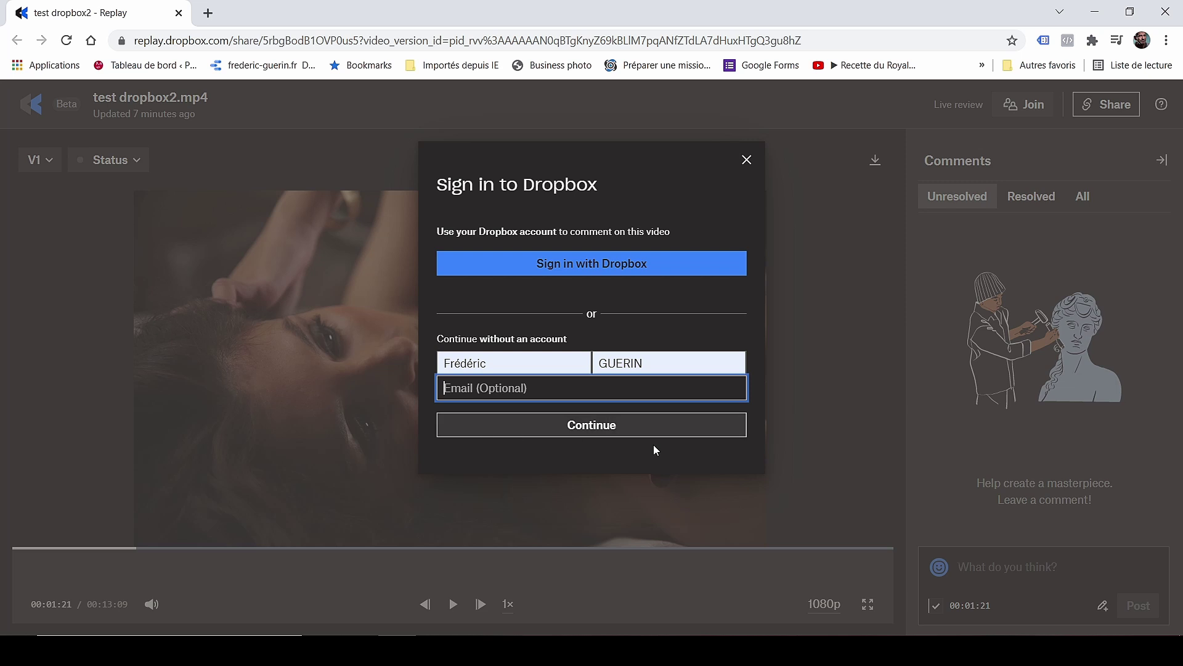
pyautogui.click(605, 430)
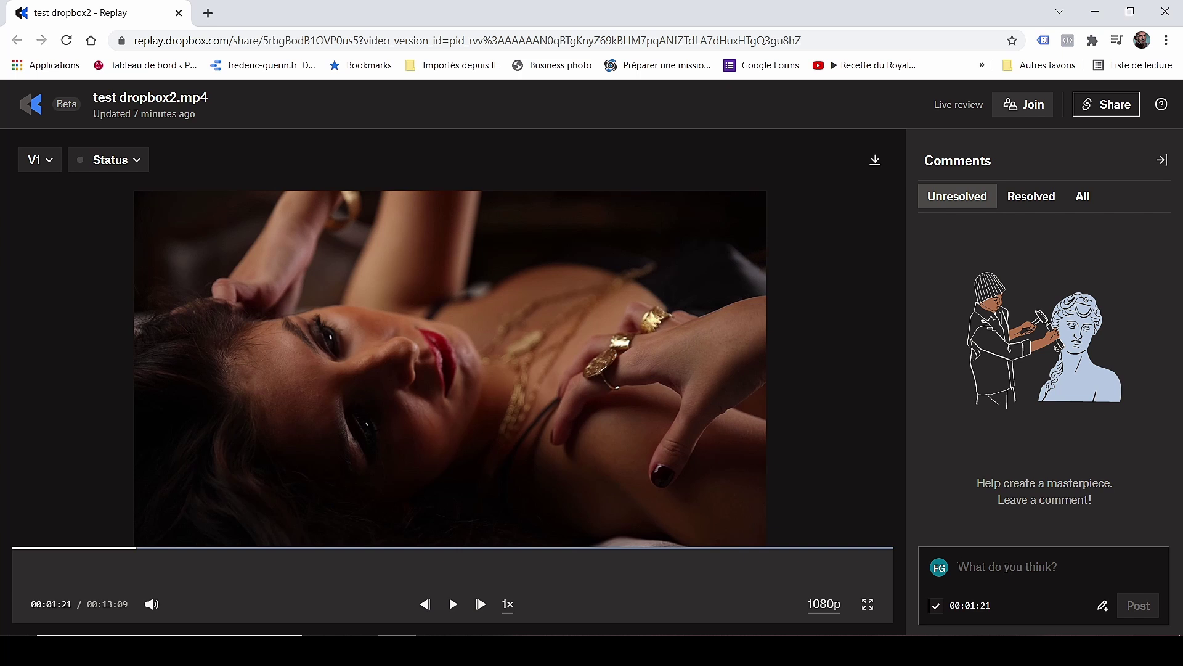
# Step: Post 'mettre le gros plan à la fin' at 00:01:21, then draft 'faire des couleurs plus douces sur toute la vidéo' at 00:05:17
pyautogui.write('mettre')
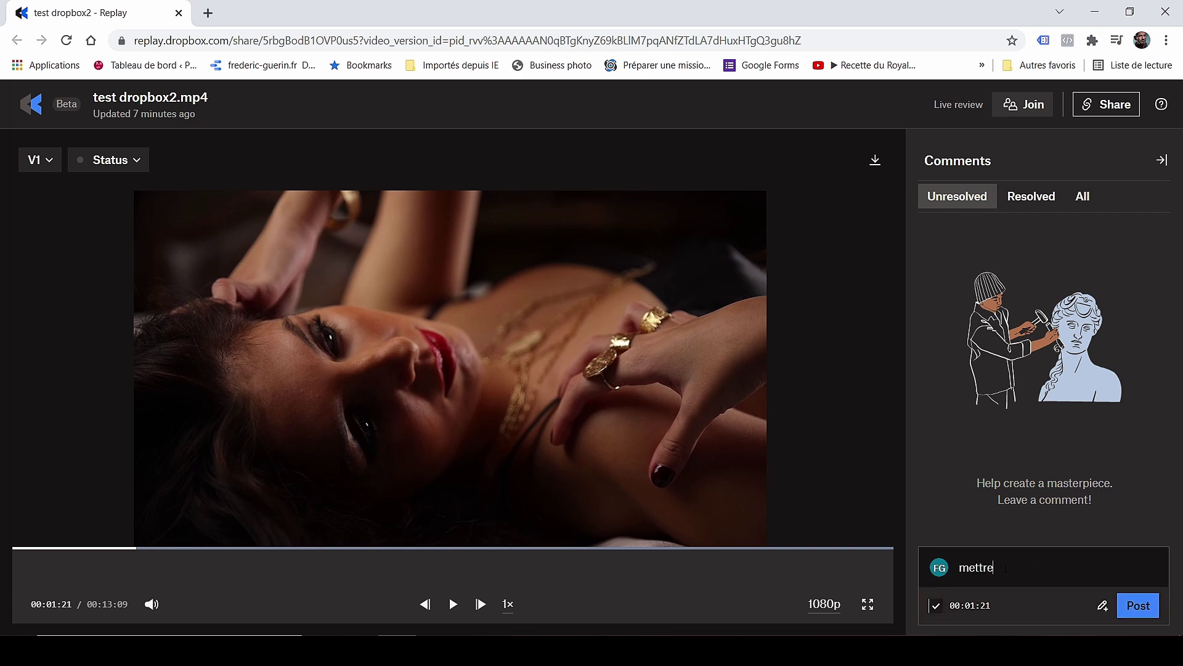
pyautogui.write(' le gros plan à la fin')
pyautogui.click(1138, 610)
pyautogui.moveTo(154, 554); pyautogui.dragTo(392, 555)
pyautogui.click(959, 566)
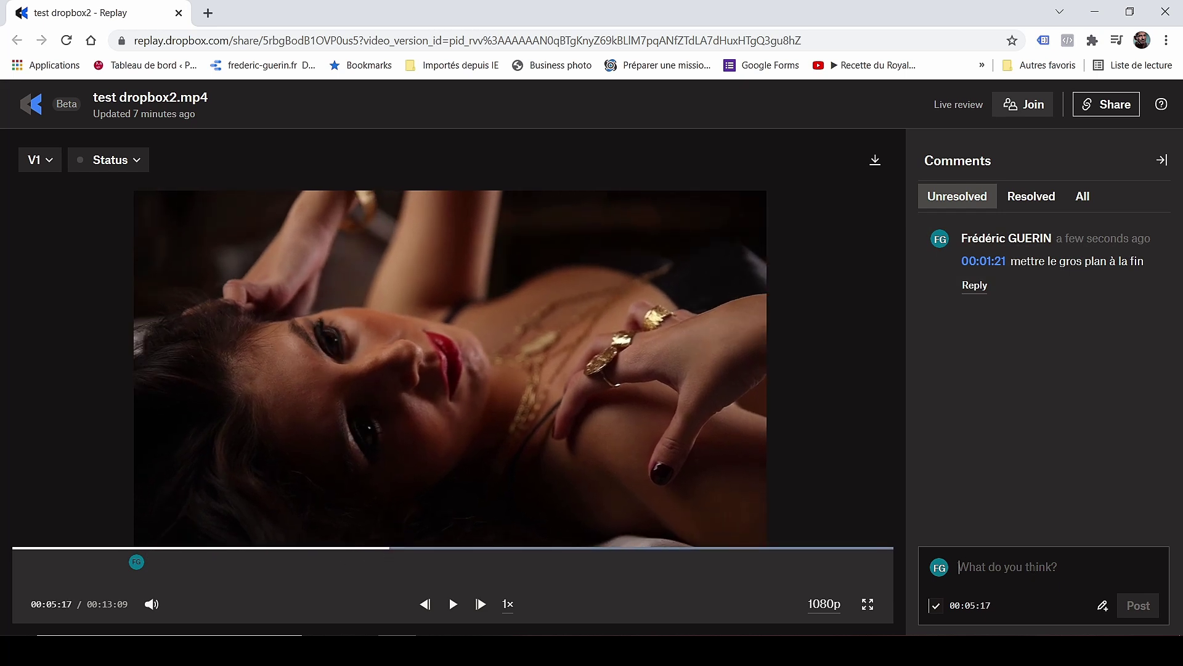
pyautogui.write('faire d')
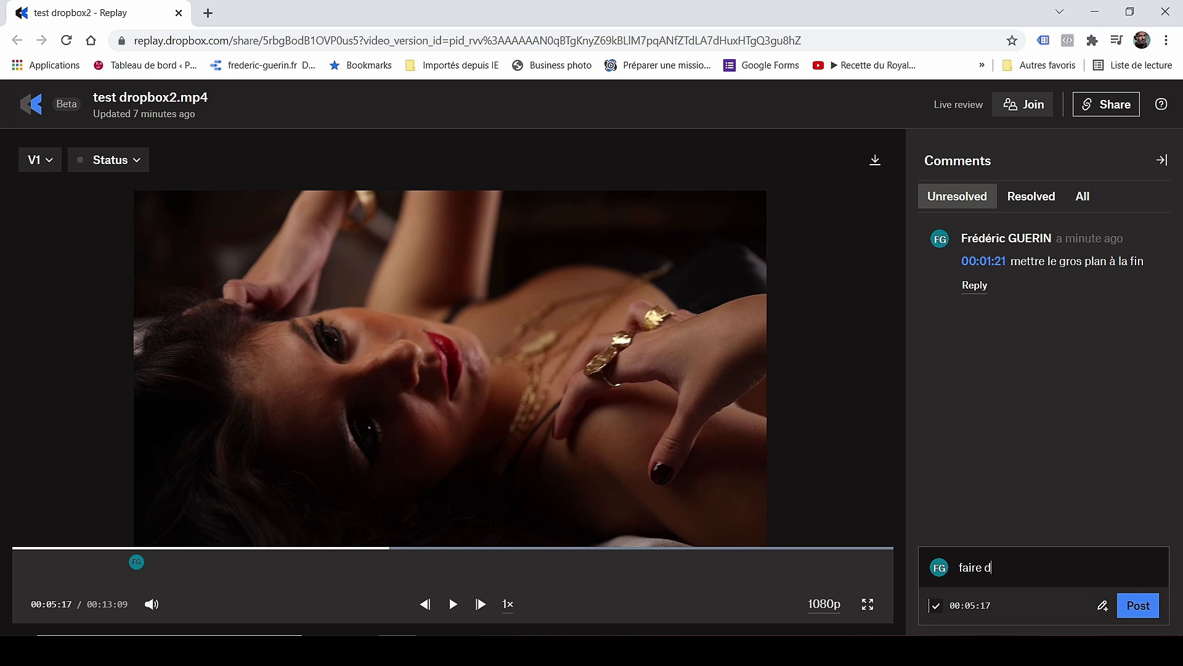
pyautogui.write('es couleurs plus douces sur toute la vidéo')
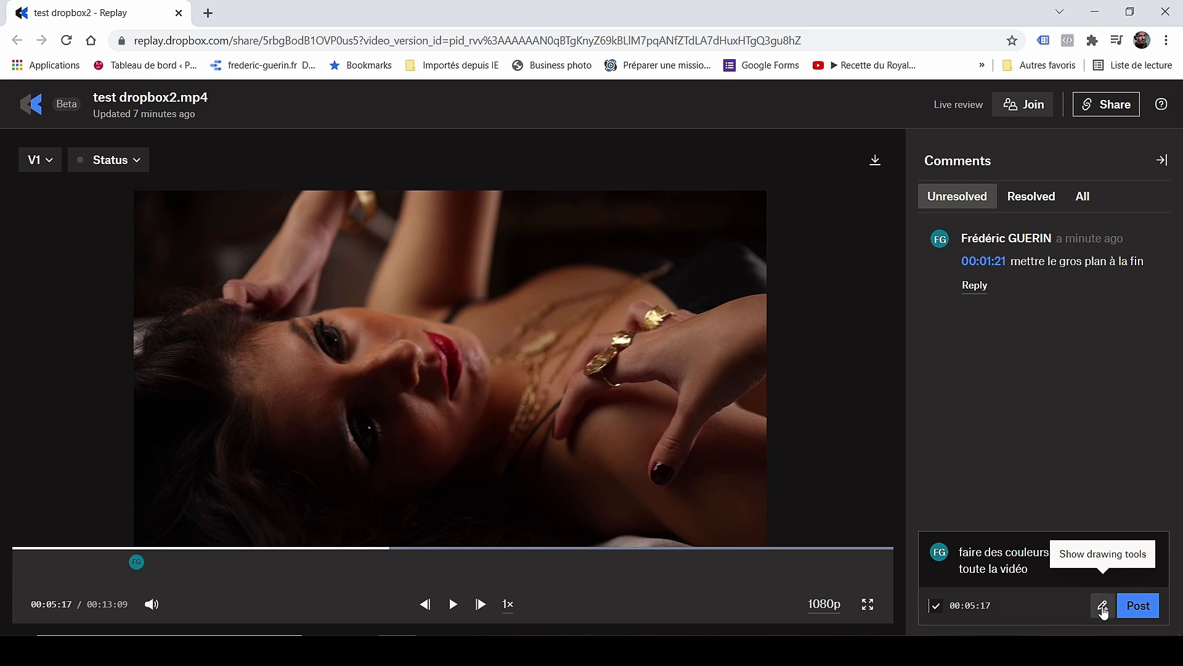
pyautogui.click(1103, 607)
pyautogui.click(1103, 608)
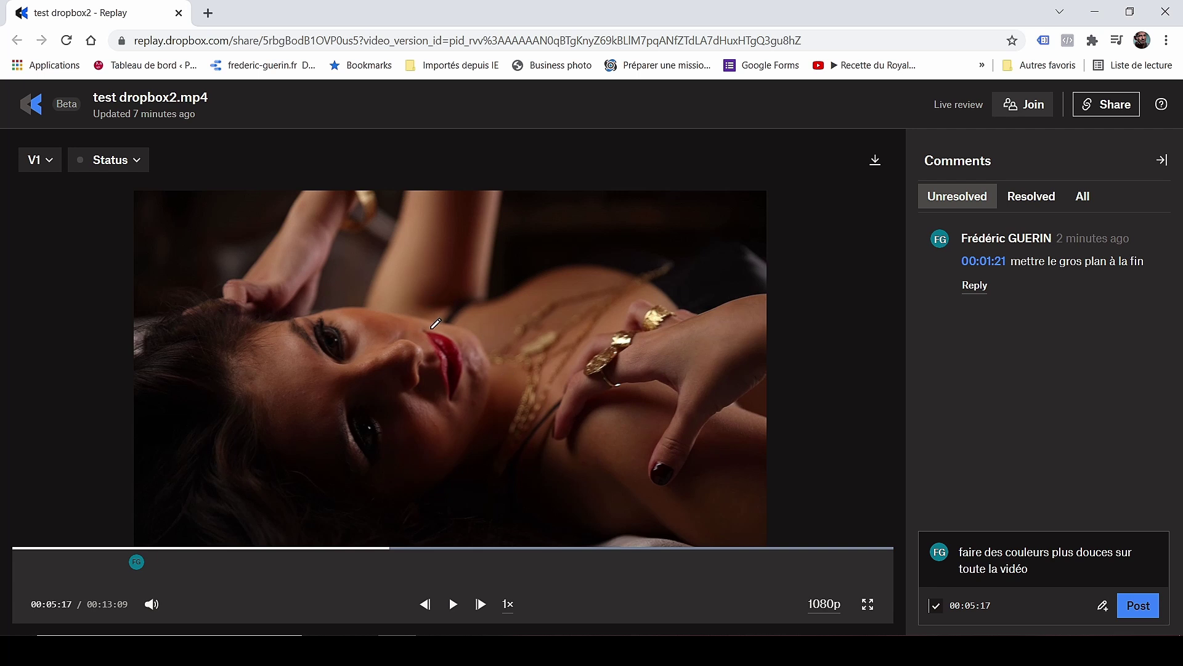
# Step: Circle the woman's face in red, post the 00:05:17 comment, and return to DaVinci Resolve
pyautogui.moveTo(458, 317)
pyautogui.mouseDown()
pyautogui.moveTo(292, 432)
pyautogui.moveTo(478, 318)
pyautogui.mouseUp()
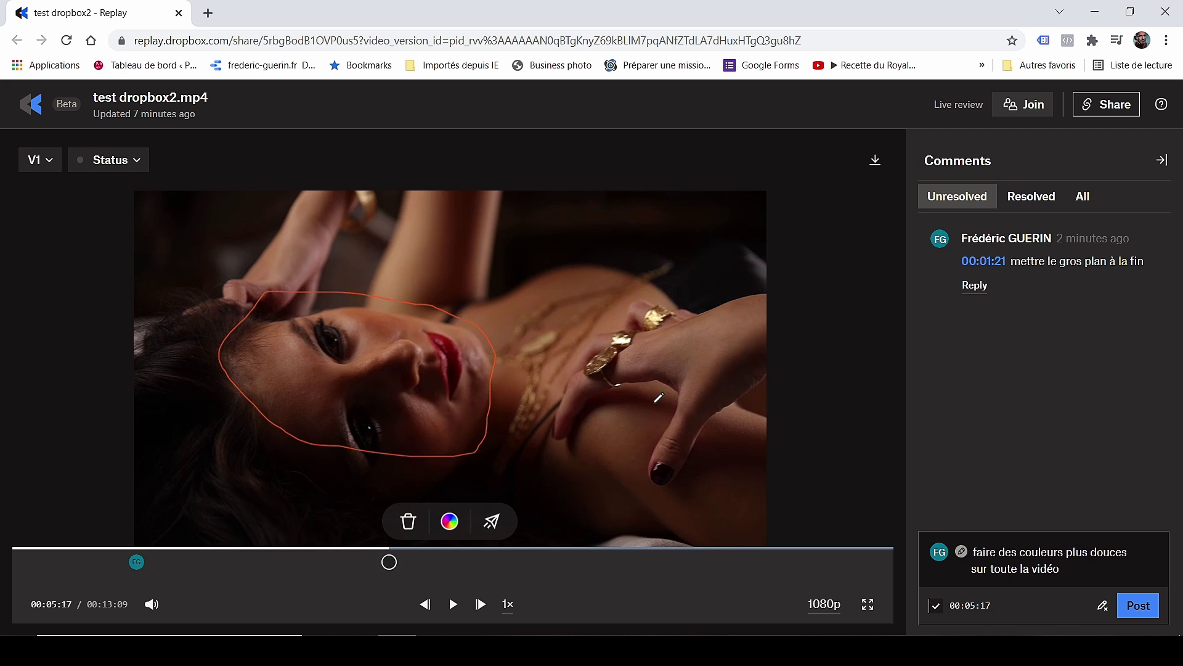
pyautogui.click(1144, 607)
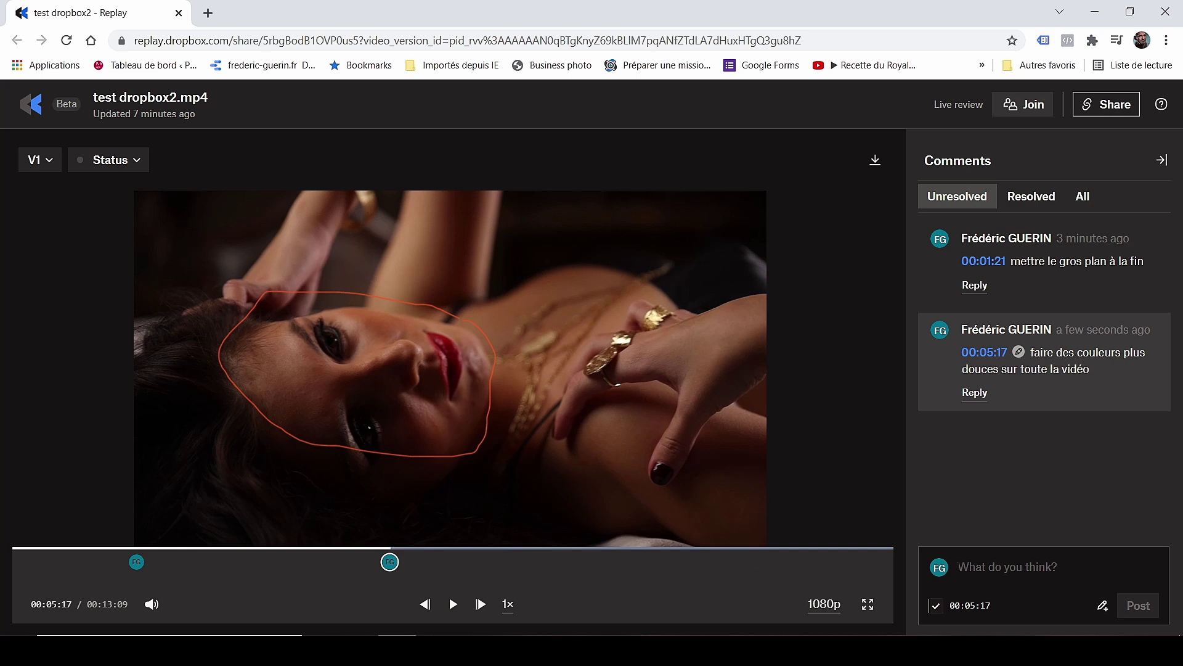
pyautogui.hotkey('alt', 'Tab')
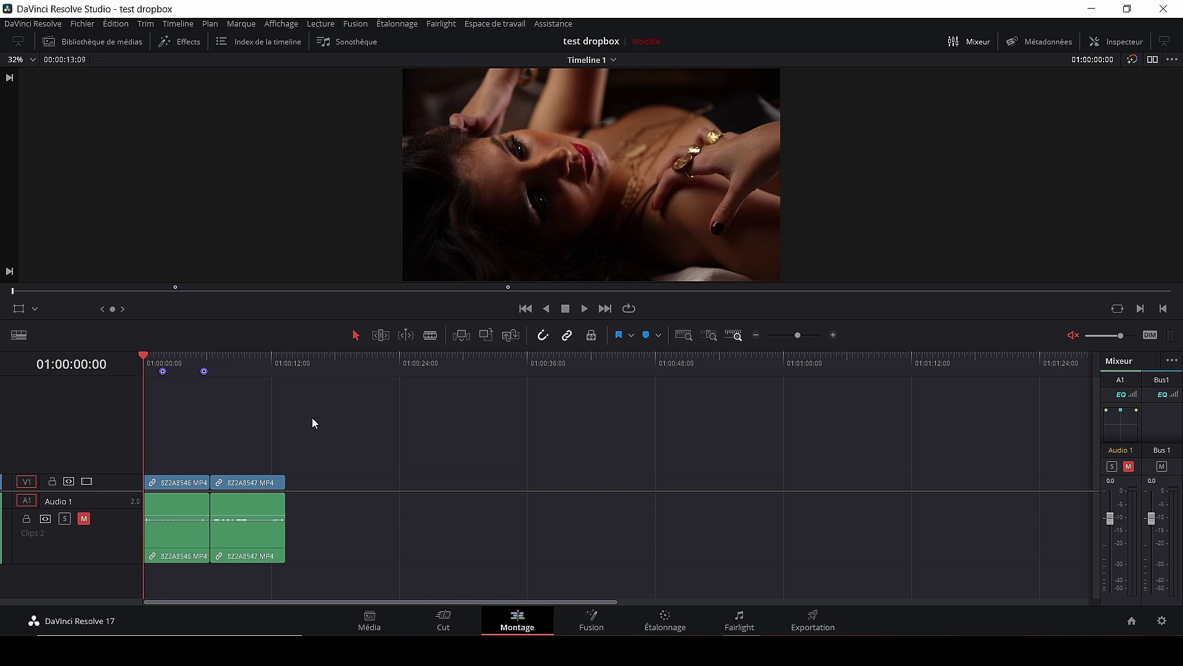
# Step: Zoom the timeline and open the Dropbox comment behind the first marker
pyautogui.scroll(5, 255, 369)
pyautogui.click(249, 370)
pyautogui.click(249, 372)
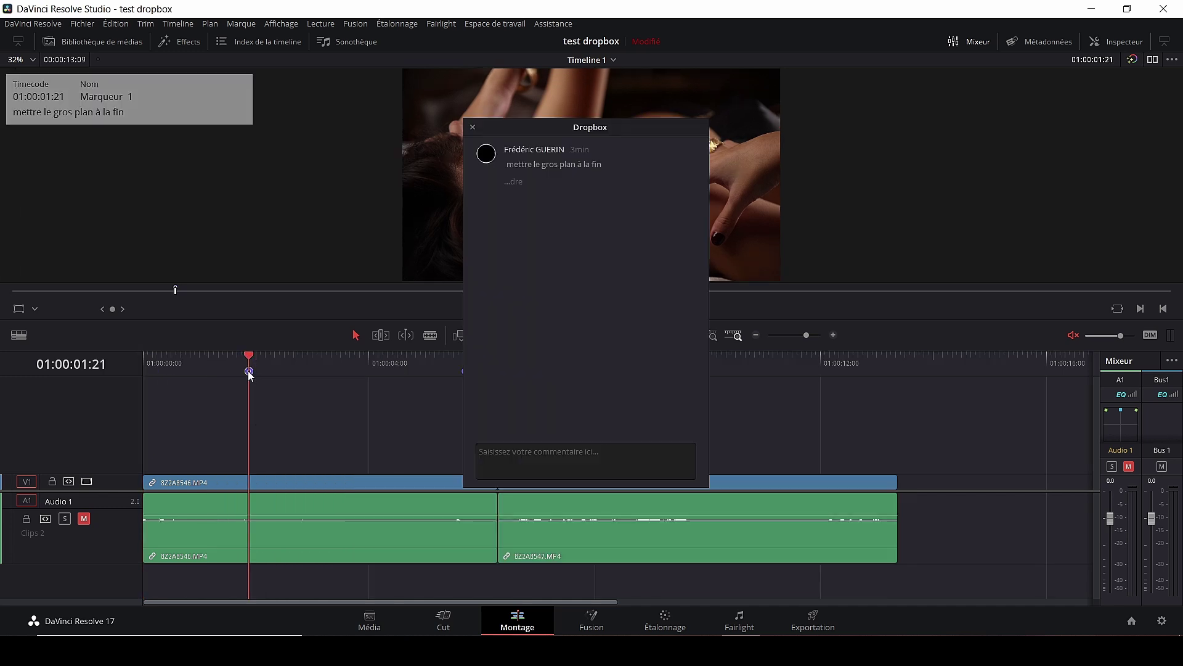
pyautogui.moveTo(595, 154)
# Step: View the second marker's comment, close the panel, and park on its frame at 01:00:05:17
pyautogui.click(465, 373)
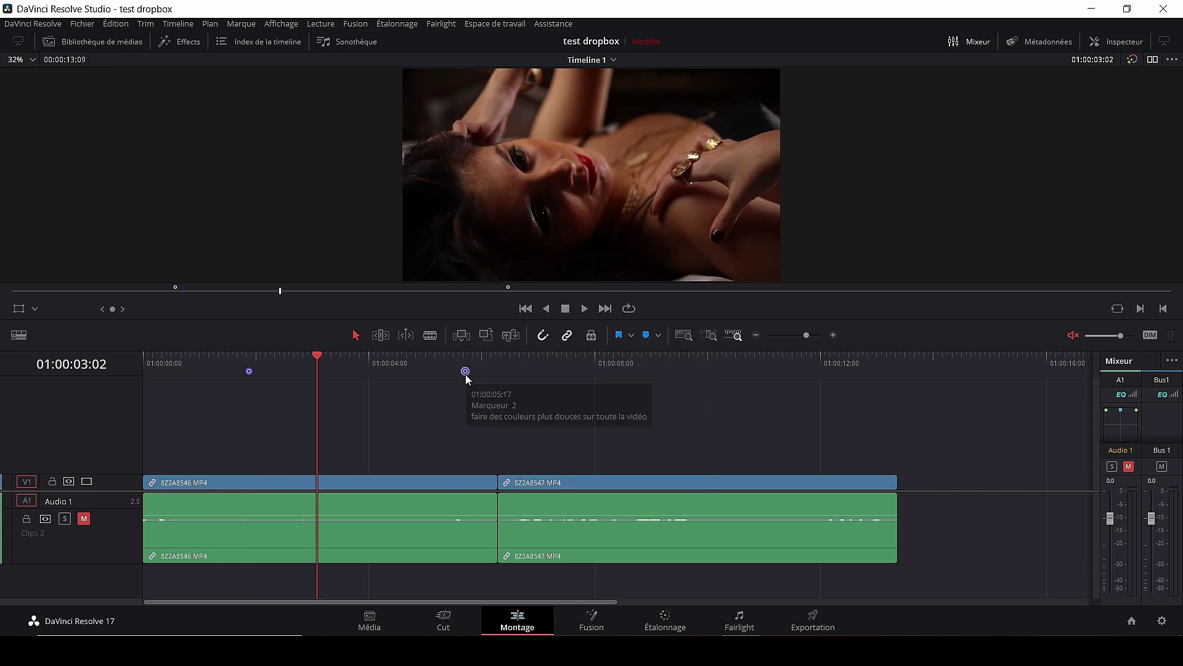
pyautogui.moveTo(544, 178)
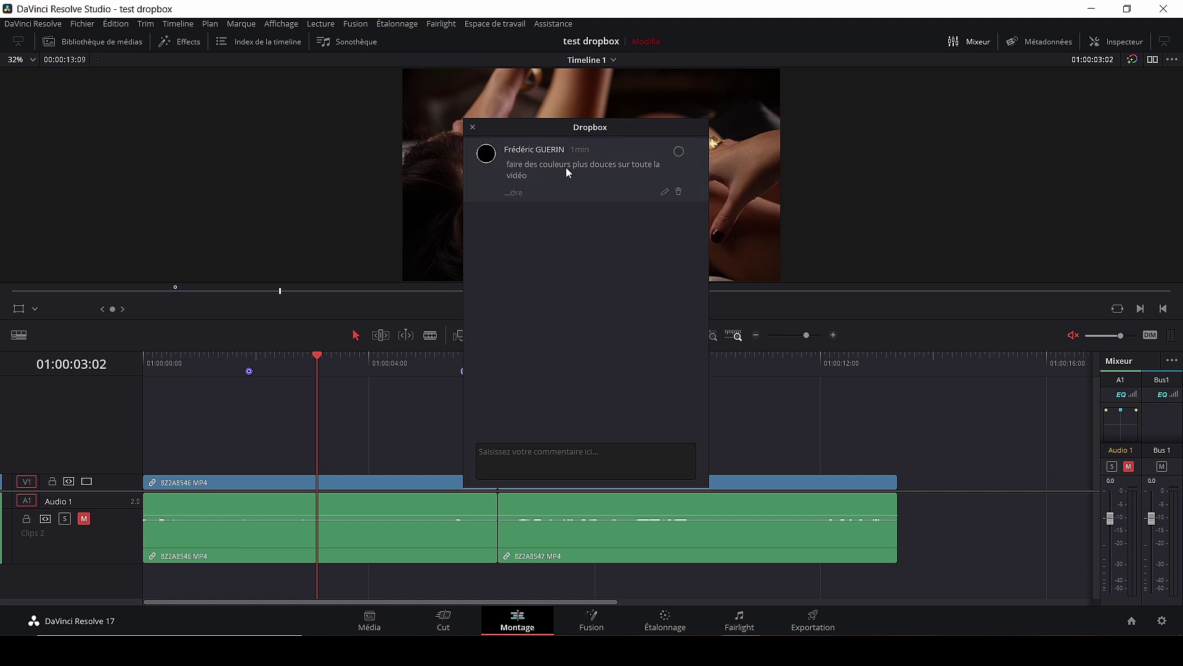
pyautogui.click(472, 126)
pyautogui.moveTo(314, 358); pyautogui.dragTo(475, 375)
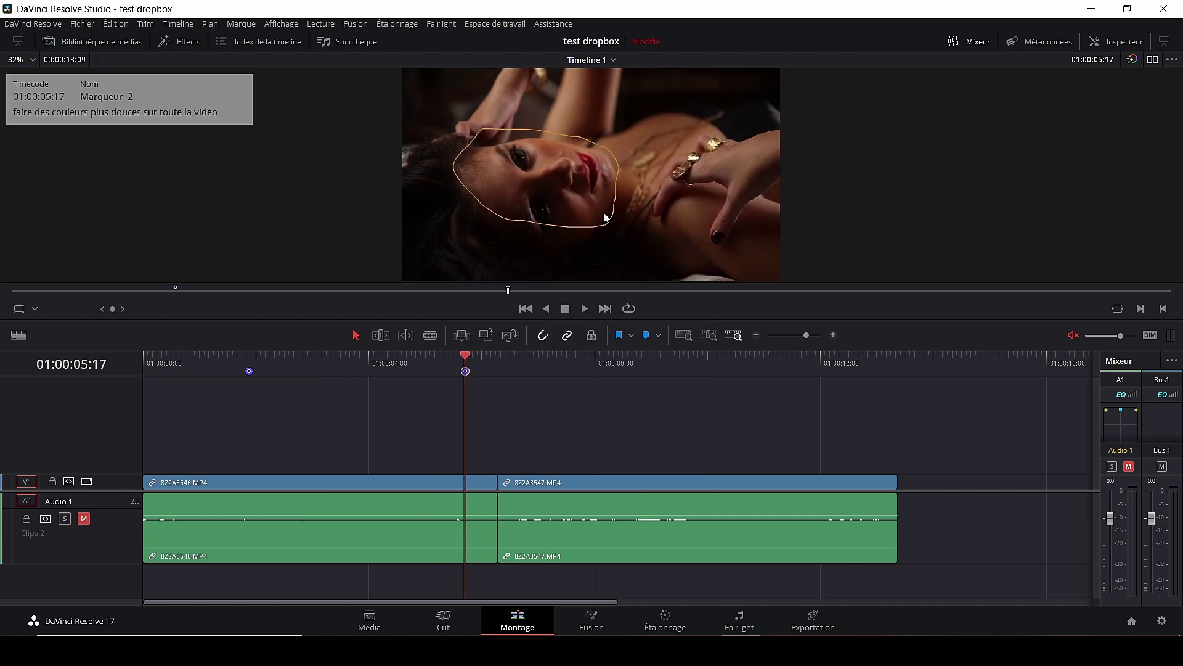